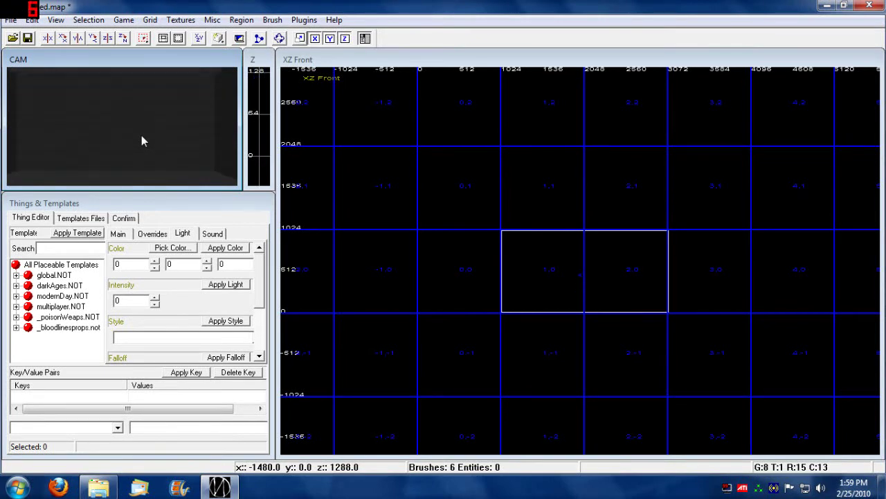
Select two adjoining walls of the room in the camera view
key("d")
key("d")
key("d")
key("a")
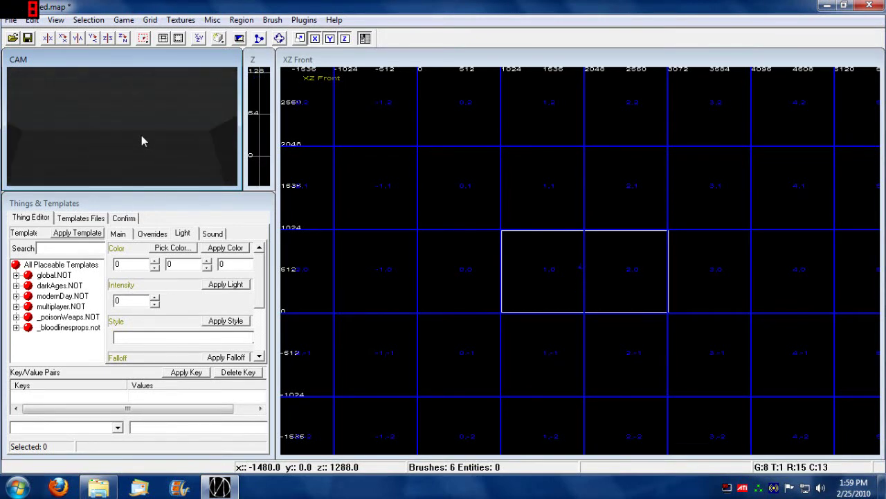
key("z")
key("Left")
key("Left")
key("Left")
key("Left")
key("Left")
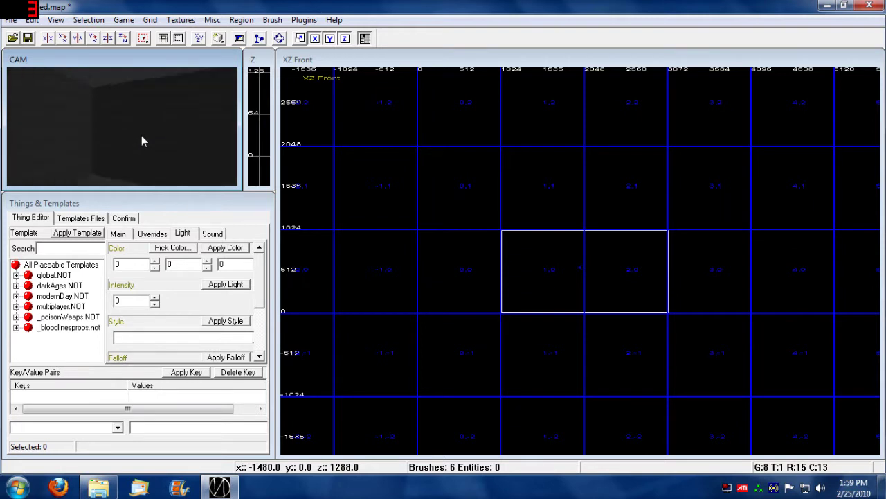
key("Left")
key("Left")
key("Left")
key("Left")
key("Left")
key("Left")
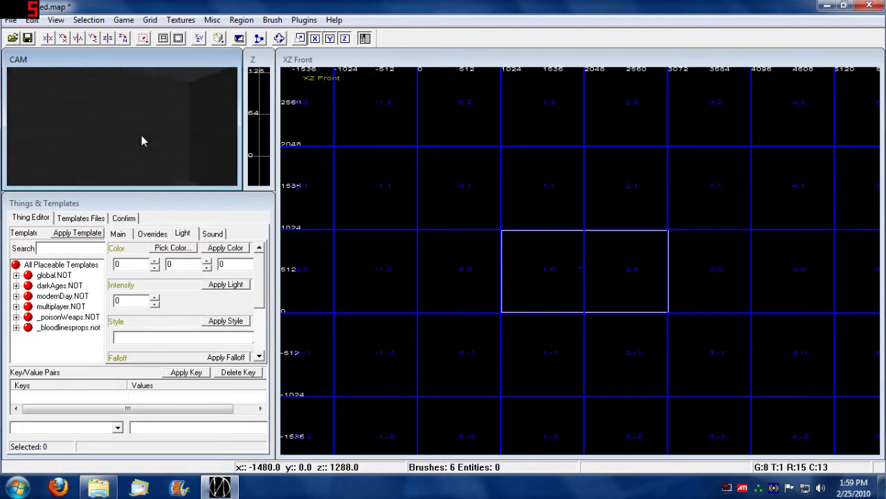
left_click(194, 127, "shift")
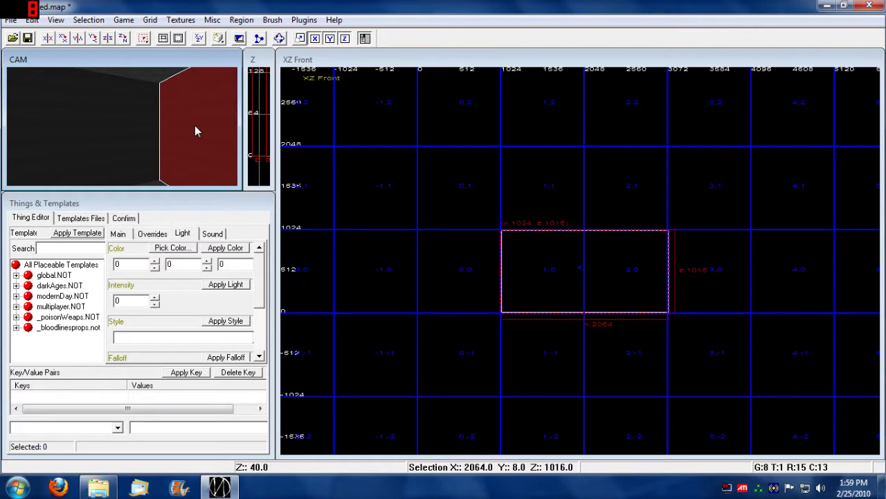
left_click(105, 127, "shift")
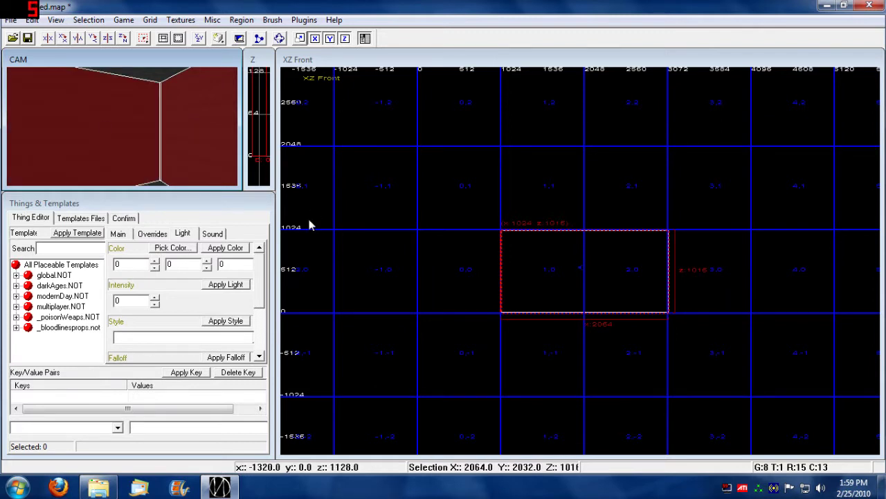
Enlarge the camera window and add the room's remaining two walls and ceiling to the selection, leaving out the floor
left_click_drag(241, 189, 531, 390)
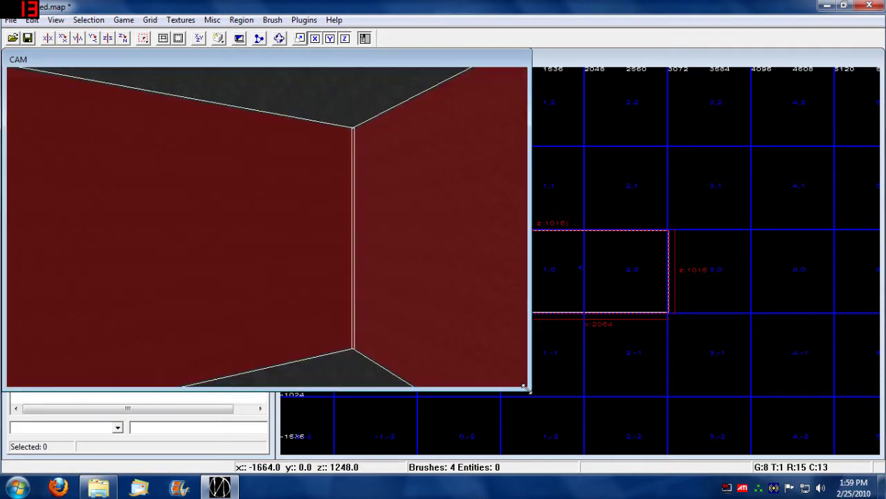
key("Right")
key("Left")
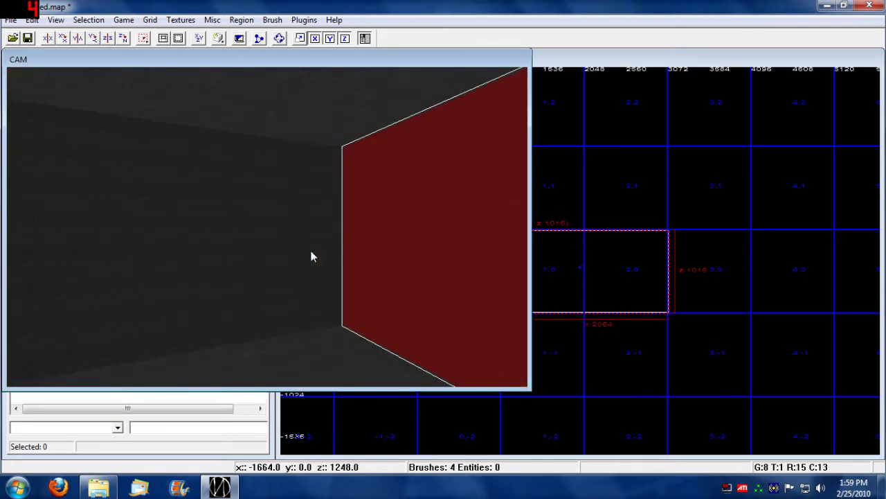
left_click(311, 257, "shift")
key("Left")
key("Left")
key("Left")
key("Left")
key("Left")
left_click(282, 209, "shift")
key("Right")
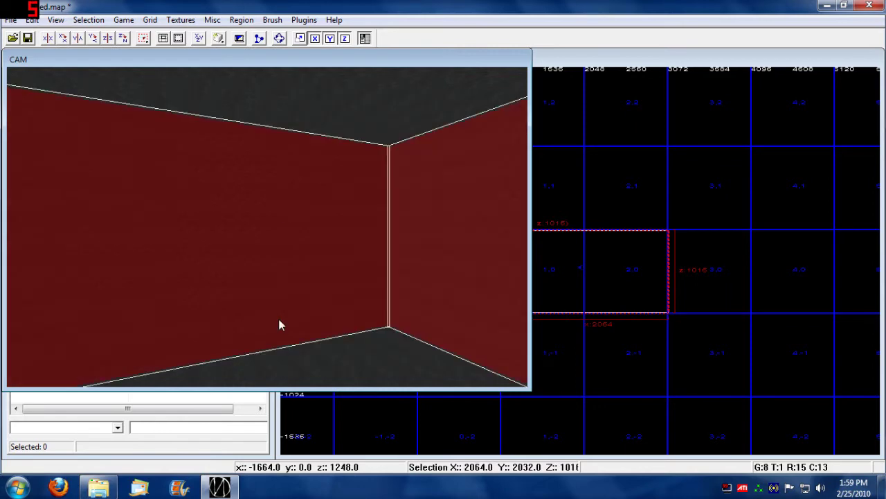
key("Right")
left_click(286, 93, "shift")
key("Left")
key("Right")
key("Right")
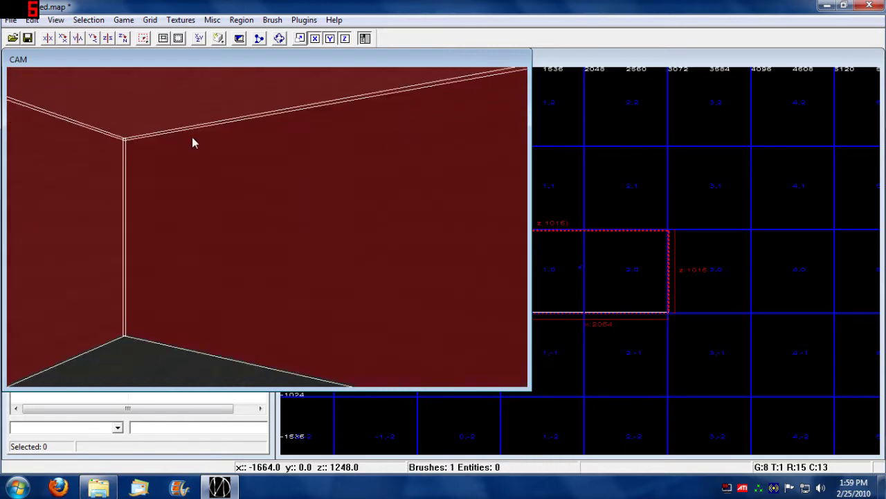
Look around inside the room to check which of the walls, ceiling and floor are selected
key("Left")
key("Left")
key("Up")
key("Up")
key("Up")
key("Up")
key("Up")
key("Up")
key("Up")
key("Up")
key("Left")
key("Up")
key("Up")
key("Up")
key("Up")
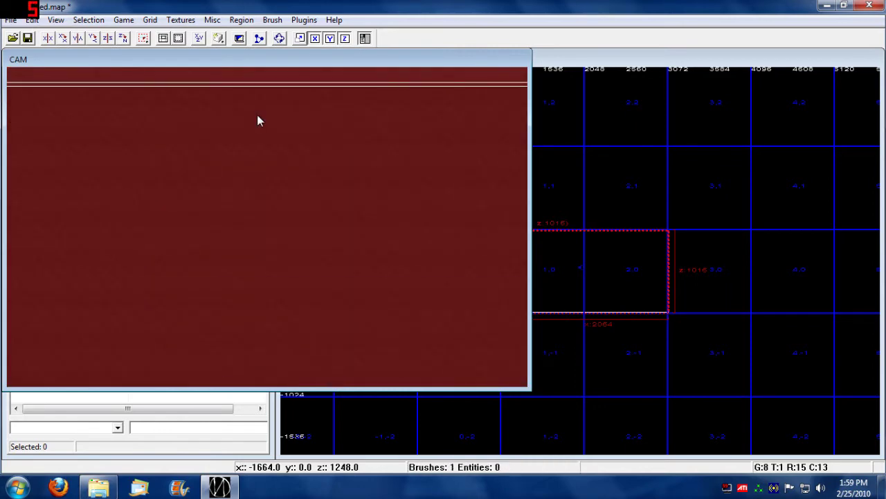
key("z")
key("z")
key("z")
key("a")
key("a")
key("a")
key("Right")
key("Right")
key("Right")
key("Right")
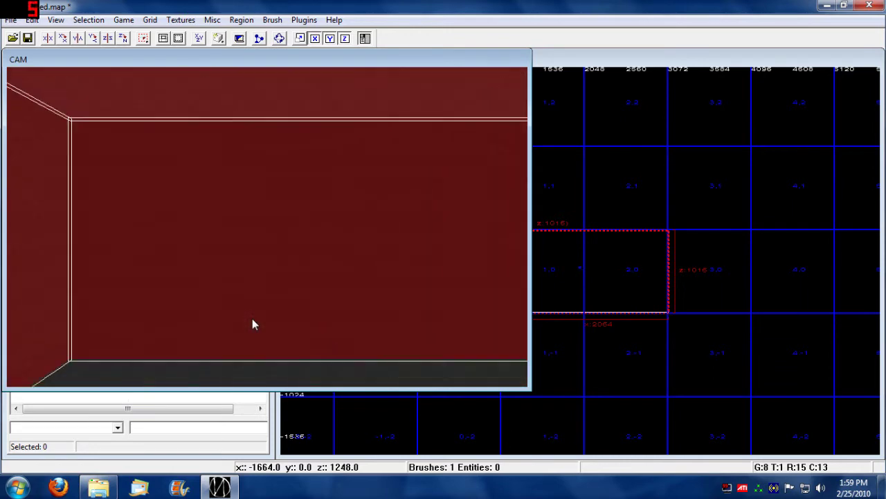
key("Right")
key("Right")
key("Right")
key("Right")
key("Right")
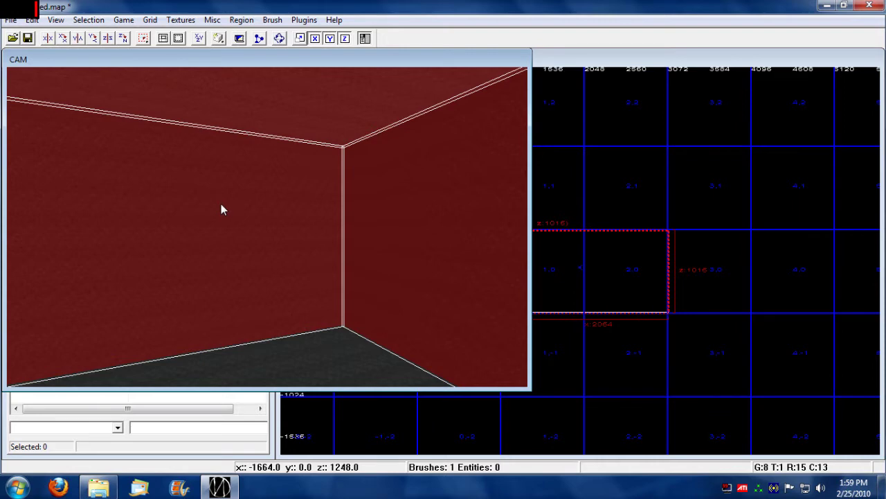
Replace the Walk surface flag with the sky flag on the selected walls and ceiling
key("s")
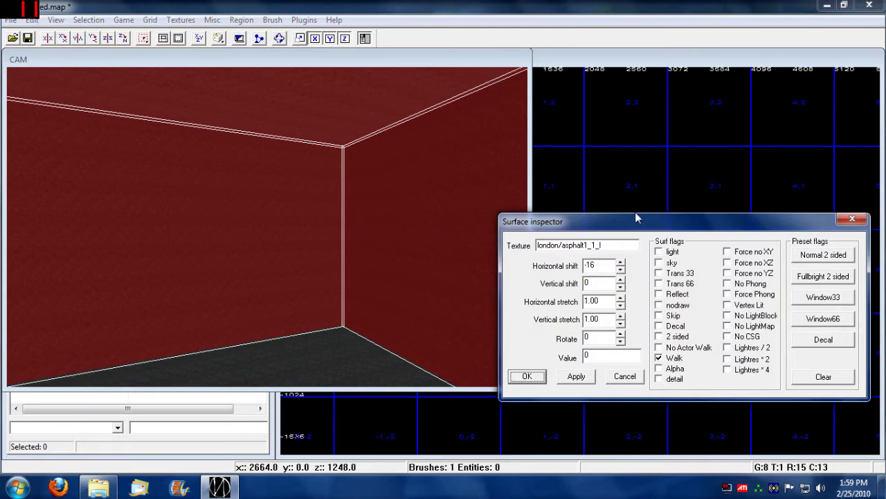
left_click_drag(639, 221, 566, 105)
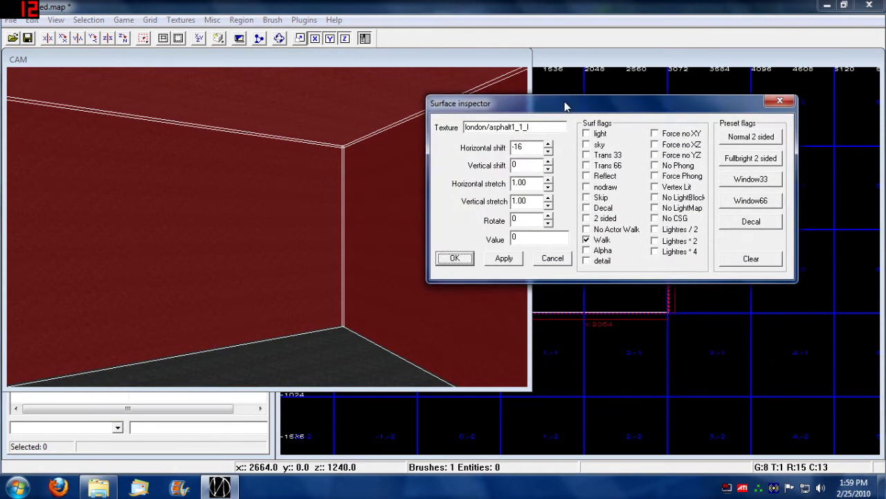
left_click(587, 240)
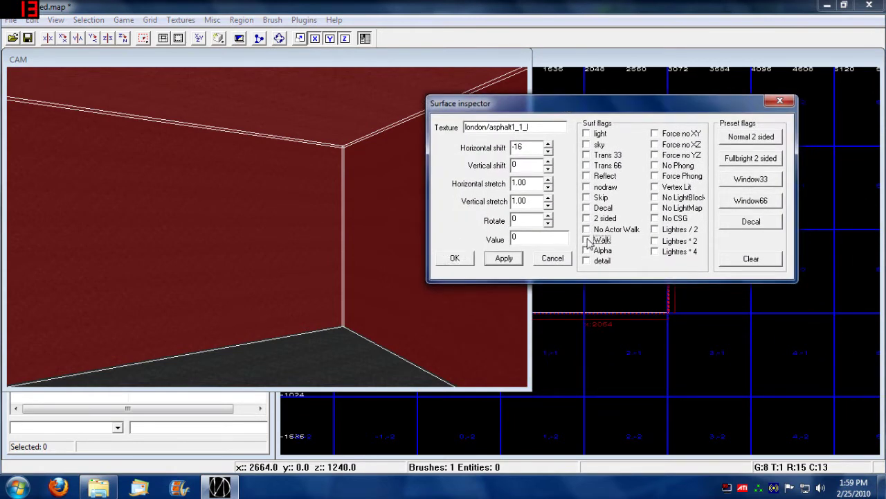
left_click(587, 144)
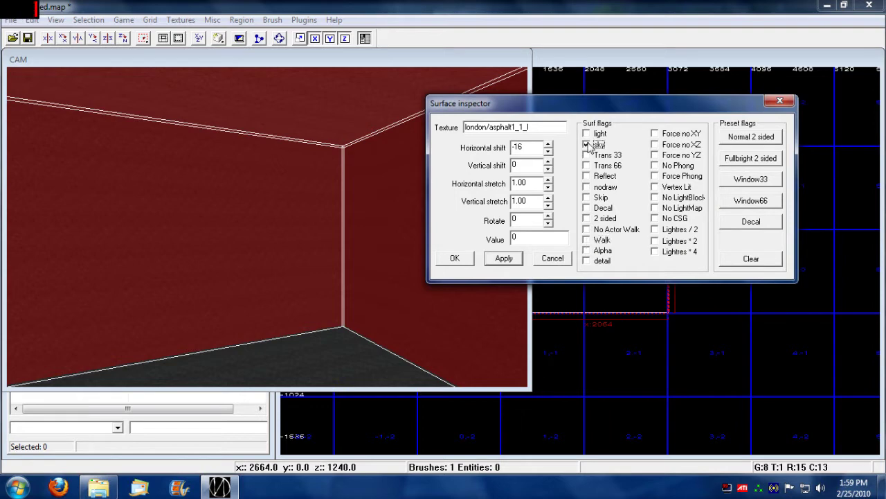
left_click(504, 258)
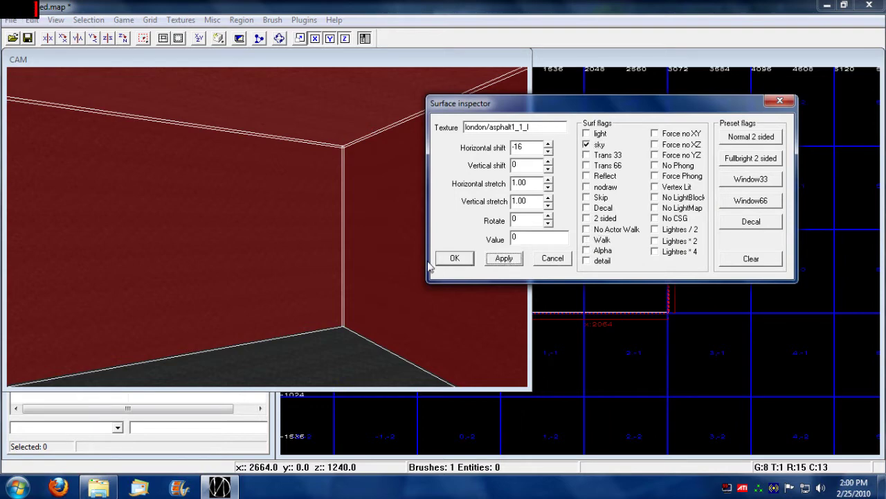
left_click(451, 259)
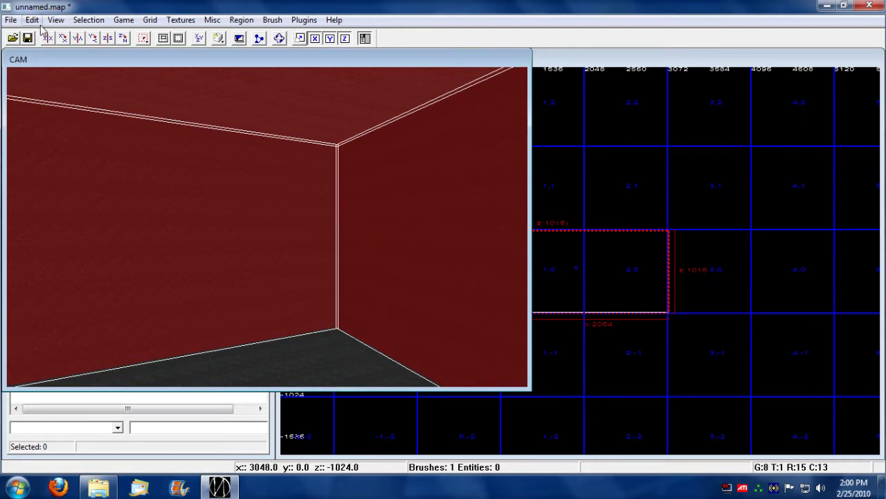
Assign the default skies, sky.nod and sky.nad, to the static scene in the Scene Editor
left_click(55, 20)
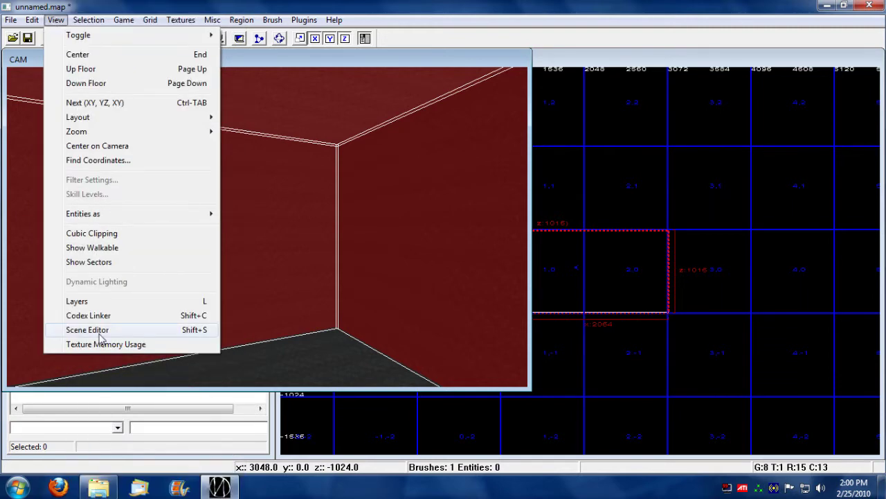
left_click(99, 331)
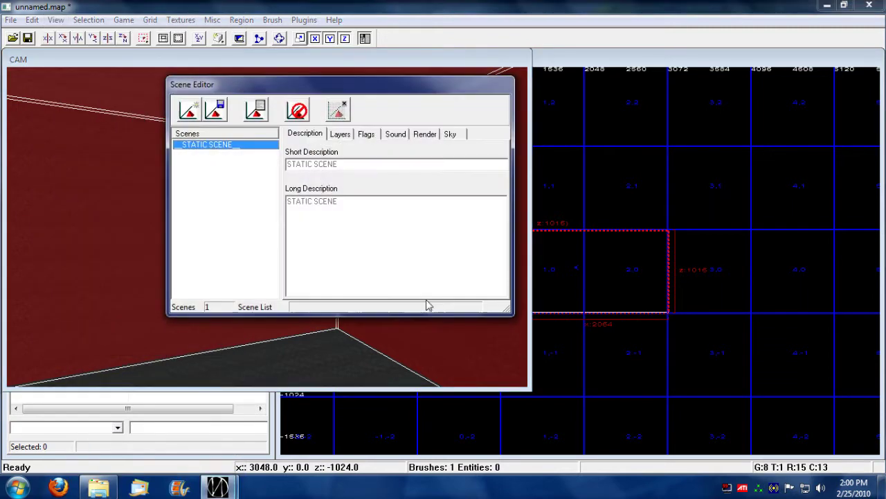
left_click_drag(329, 84, 518, 101)
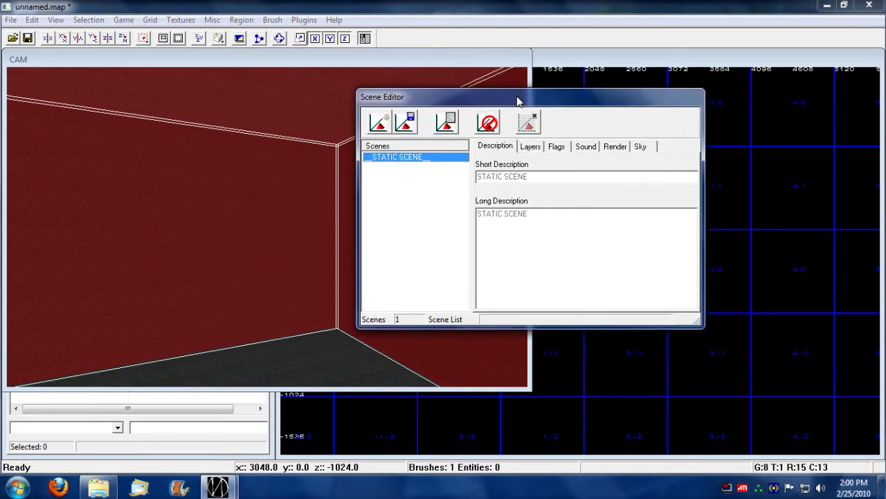
left_click(642, 147)
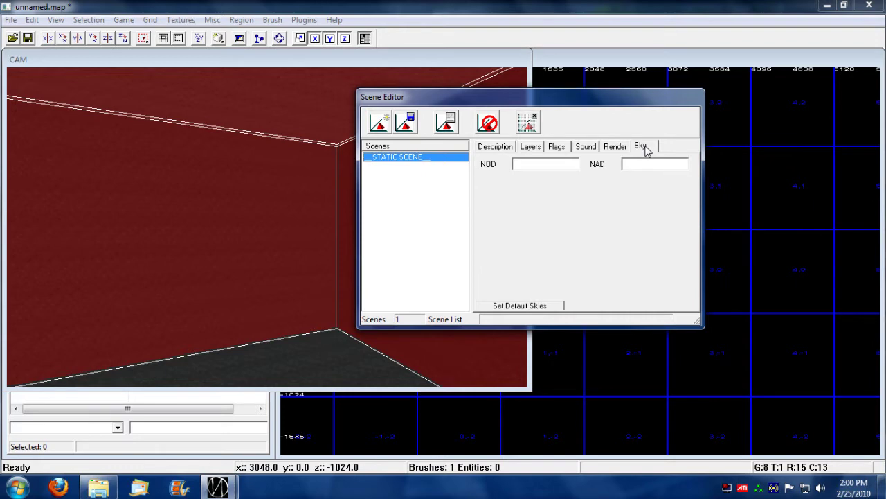
left_click(509, 307)
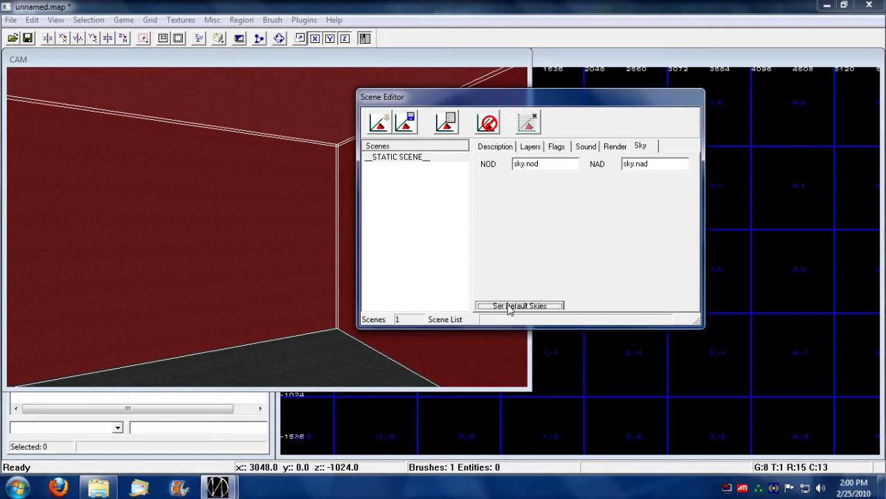
left_click(648, 163)
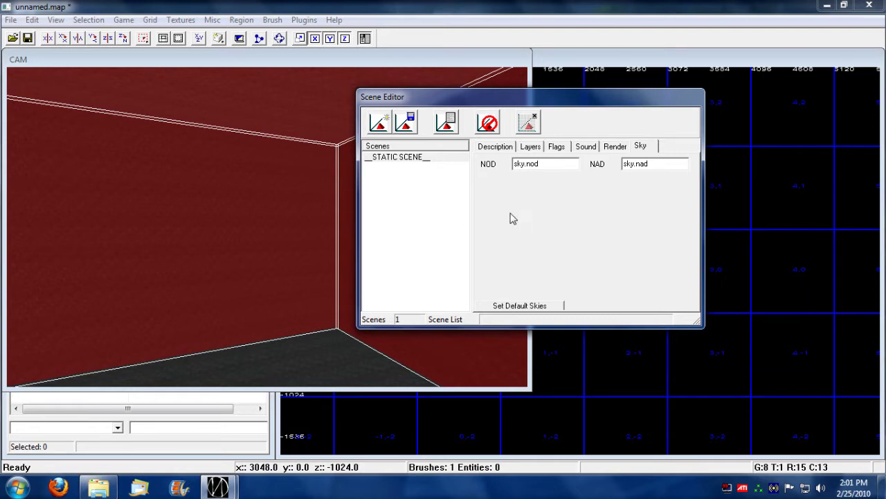
Switch to Windows Explorer, open Resource.nob as an archive in 7-Zip and go to its 3d\Models folder
left_click(98, 487)
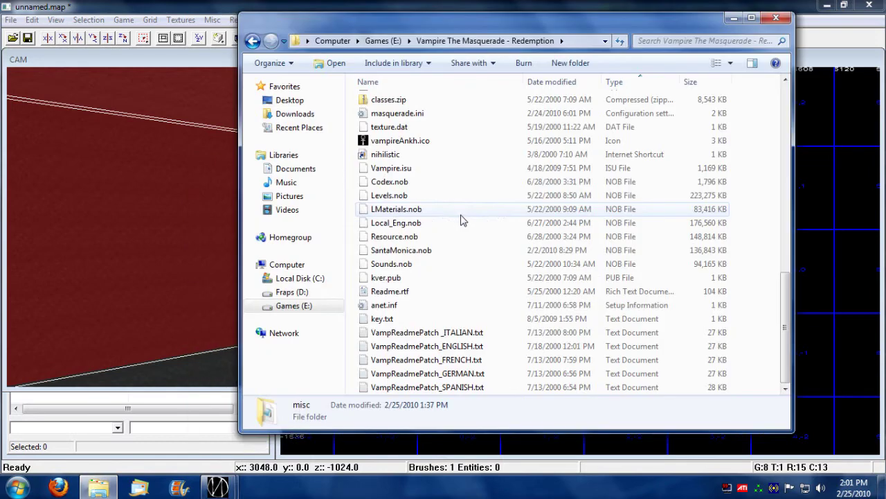
left_click(446, 238)
right_click(446, 239)
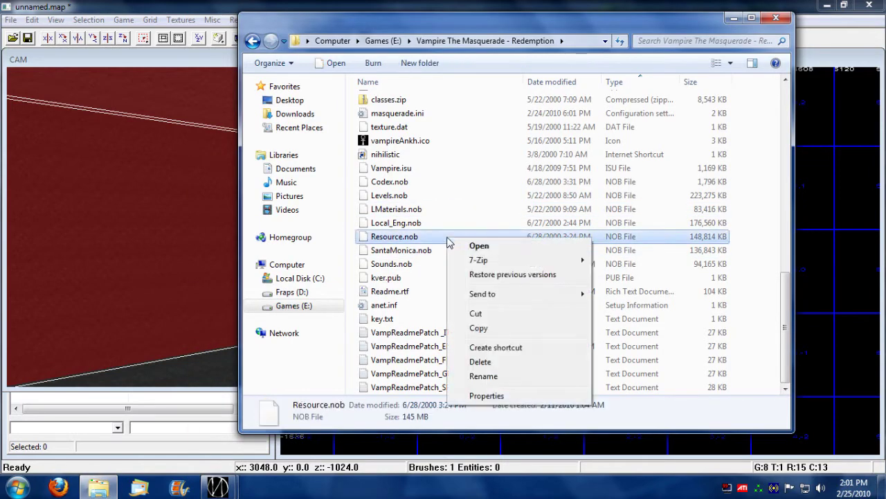
mouse_move(495, 259)
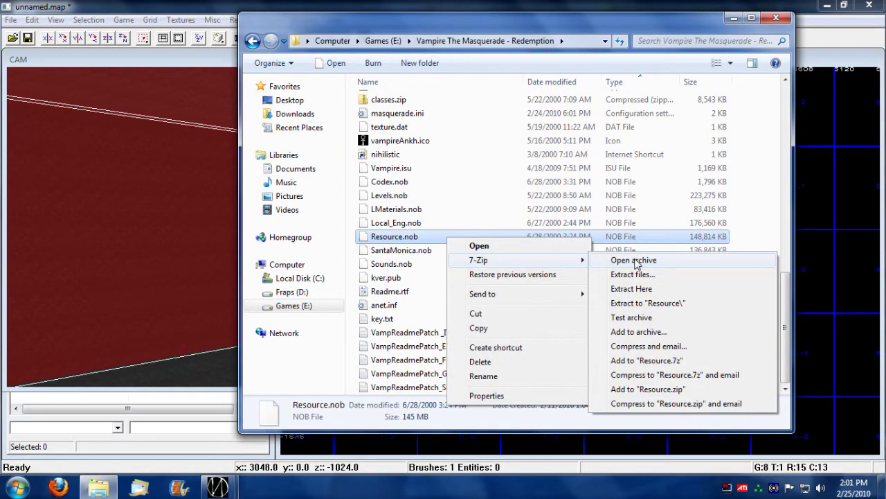
left_click(633, 261)
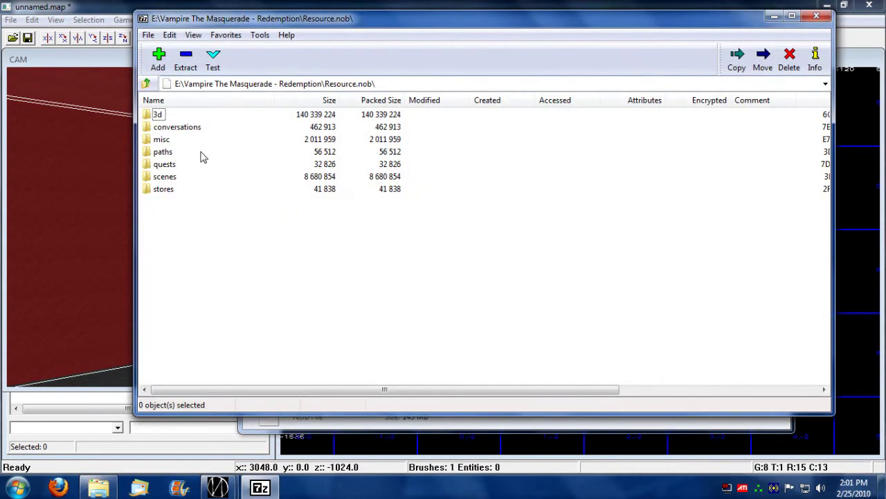
double_click(156, 115)
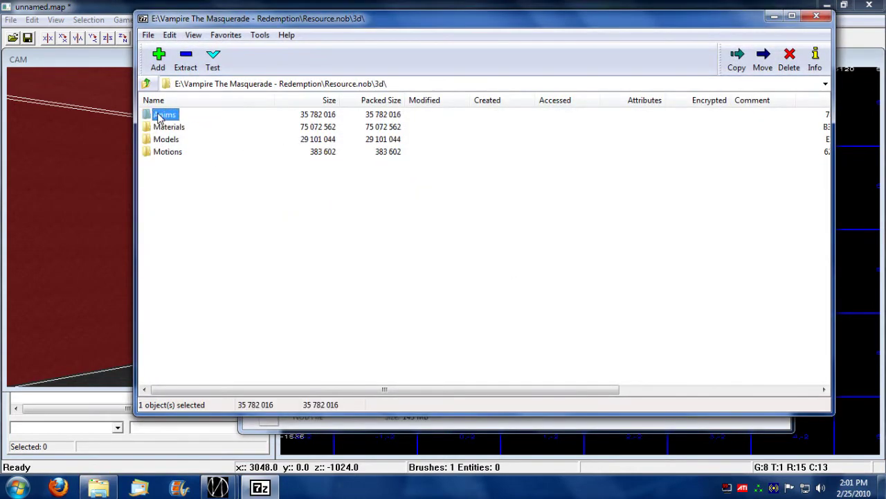
double_click(166, 139)
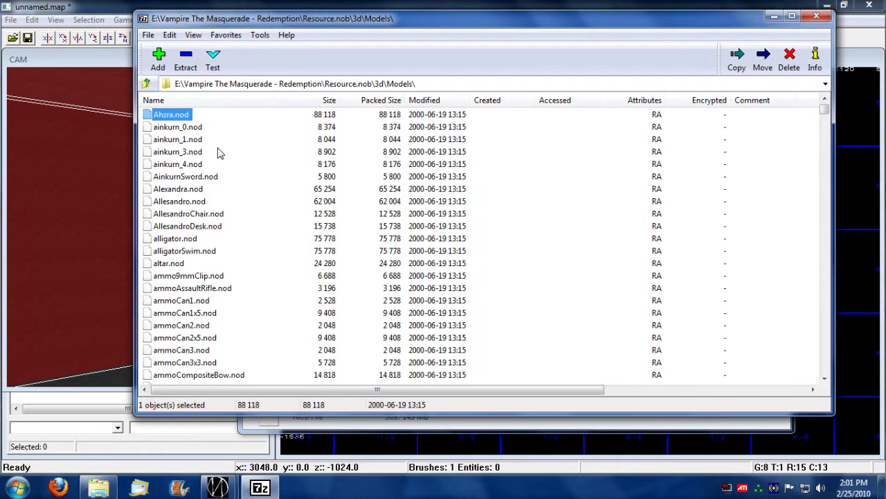
Find the Vienna sky models in the Models folder and examine ViennaDay1.nod, ViennaNight1.nod and ViennaSky.nod
left_click_drag(825, 111, 839, 353)
scroll(491, 323, "down", 7)
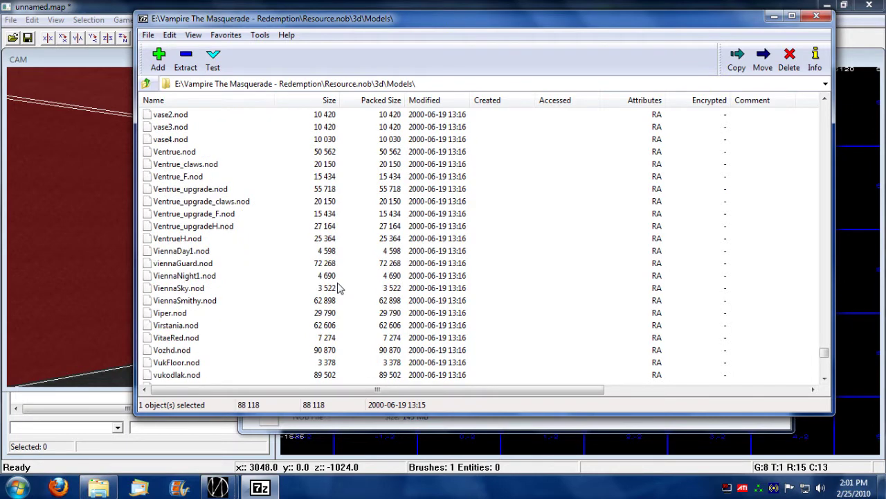
left_click(175, 277)
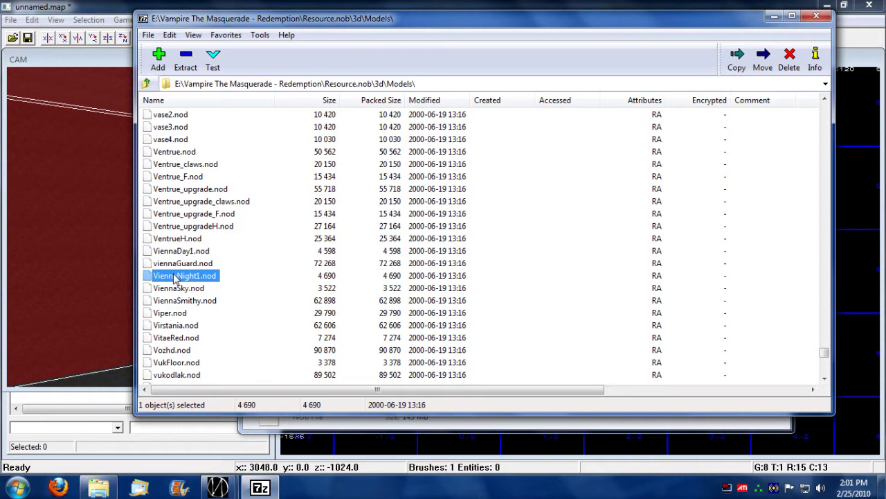
left_click(174, 291)
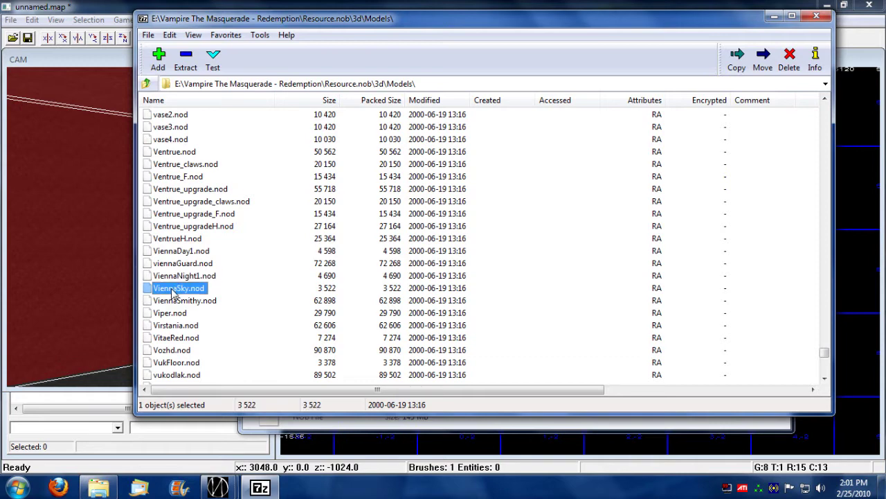
left_click(178, 276)
left_click(184, 253)
left_click(194, 274)
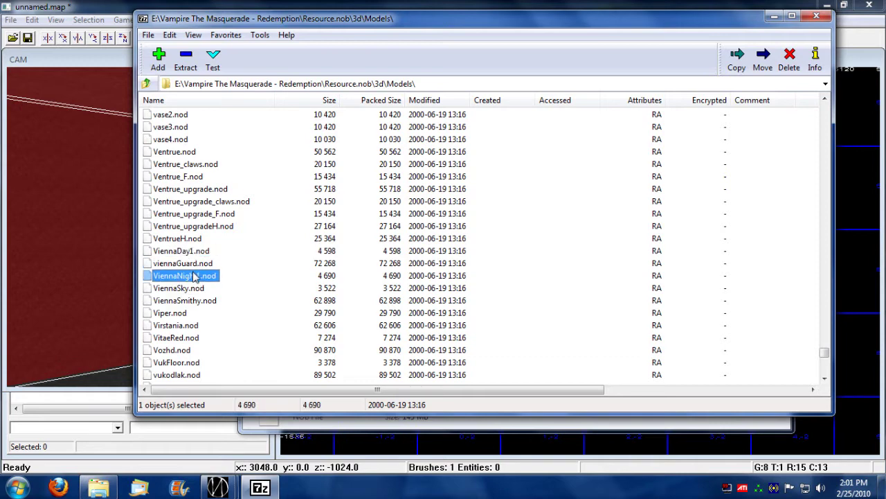
left_click(184, 288)
left_click(192, 253)
left_click(190, 276)
left_click(188, 290)
left_click(188, 252)
left_click(361, 307)
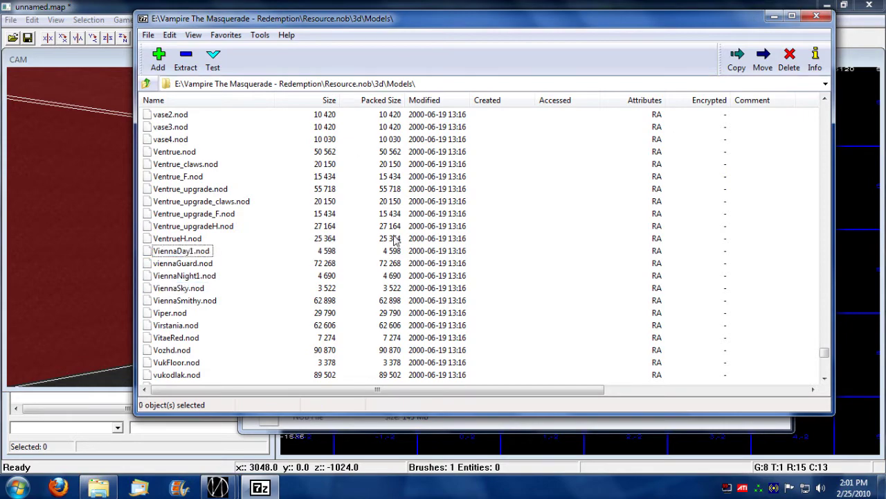
Look back through the models in the archive's Models folder up to its beginning and close 7-Zip
left_click_drag(825, 353, 824, 300)
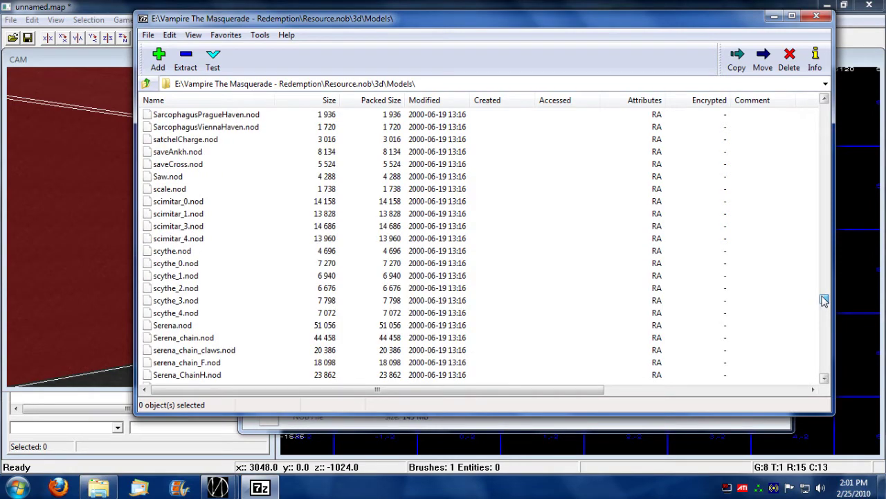
left_click_drag(824, 299, 824, 106)
left_click(817, 16)
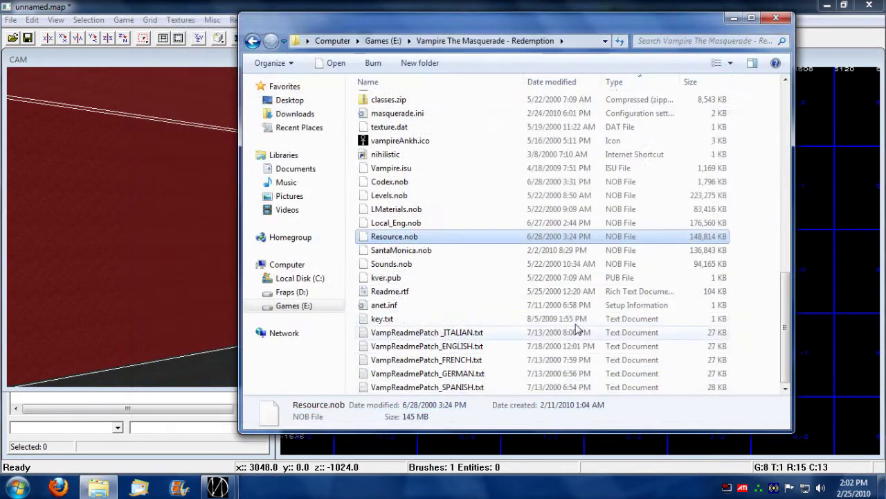
Return from Windows Explorer to the map editor, apply the default skies to the static scene and close the Scene Editor
left_click(145, 142)
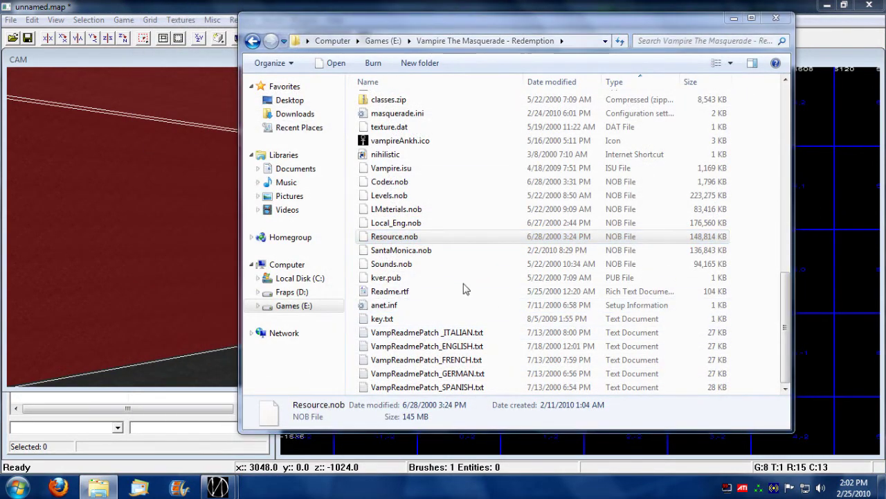
left_click(732, 19)
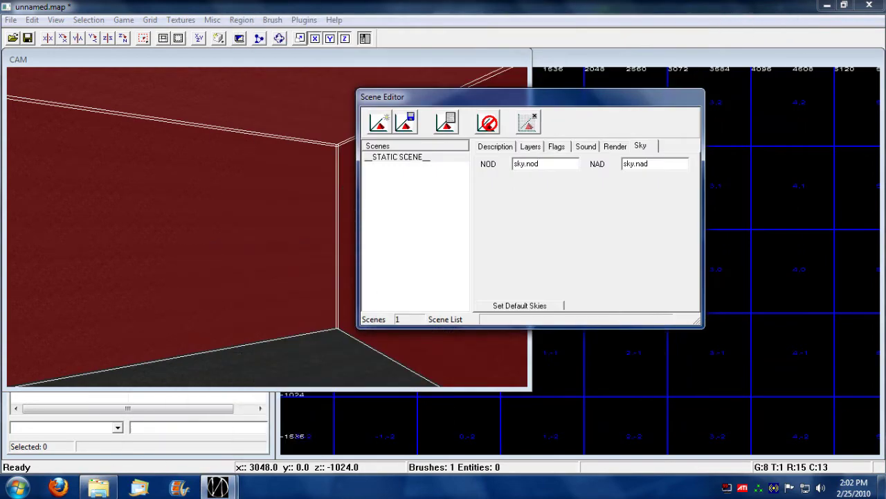
left_click(516, 308)
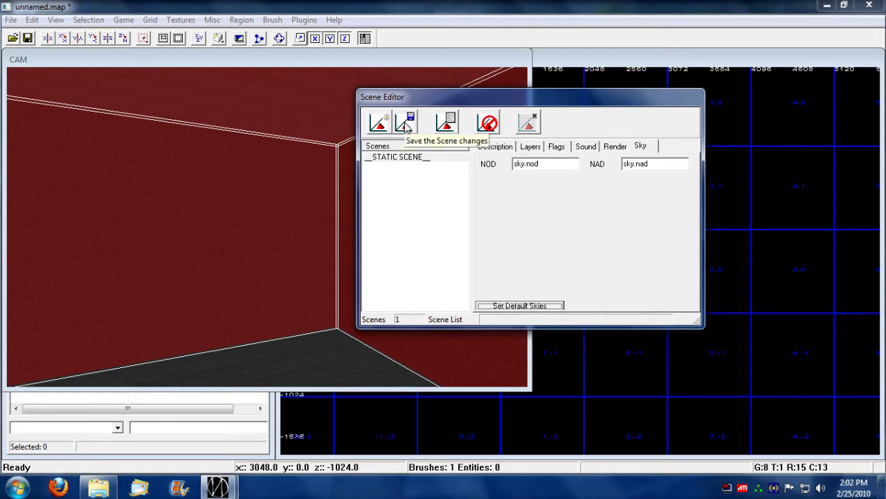
left_click(537, 123)
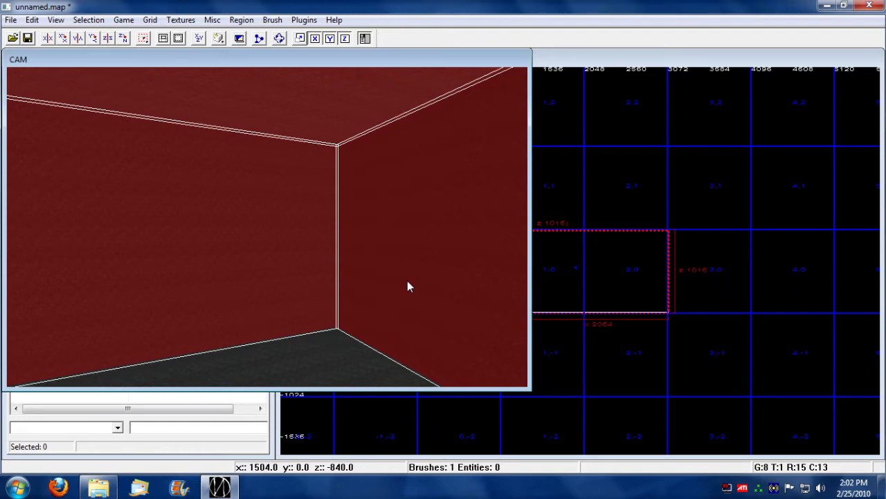
Examine the room's walls, ceiling and floor from inside in the camera view
right_click_drag(407, 280, 407, 280)
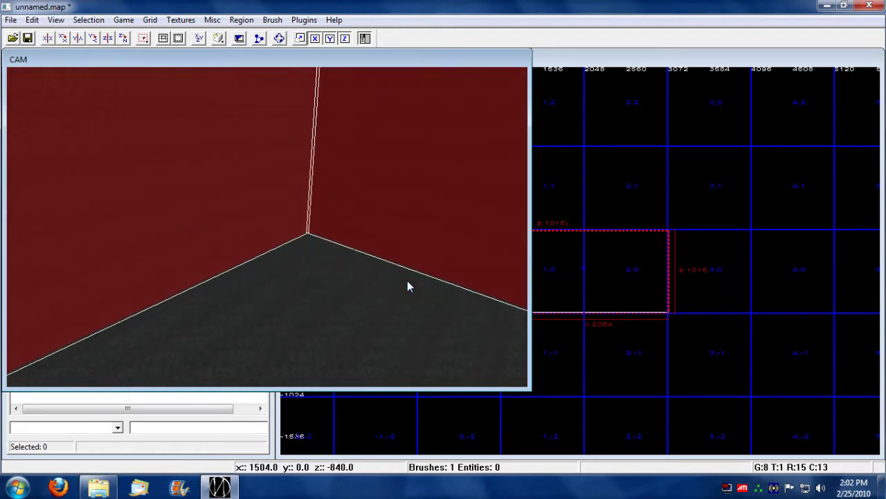
key("Right")
key("Left")
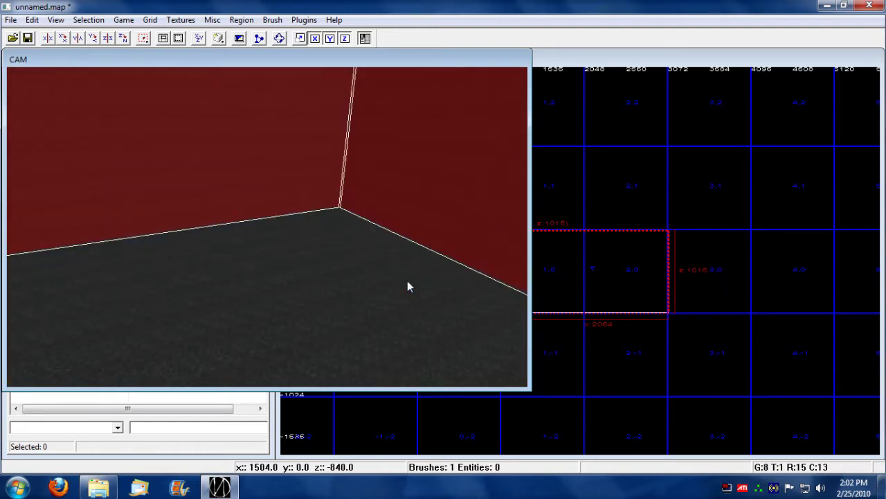
key("Page_Up")
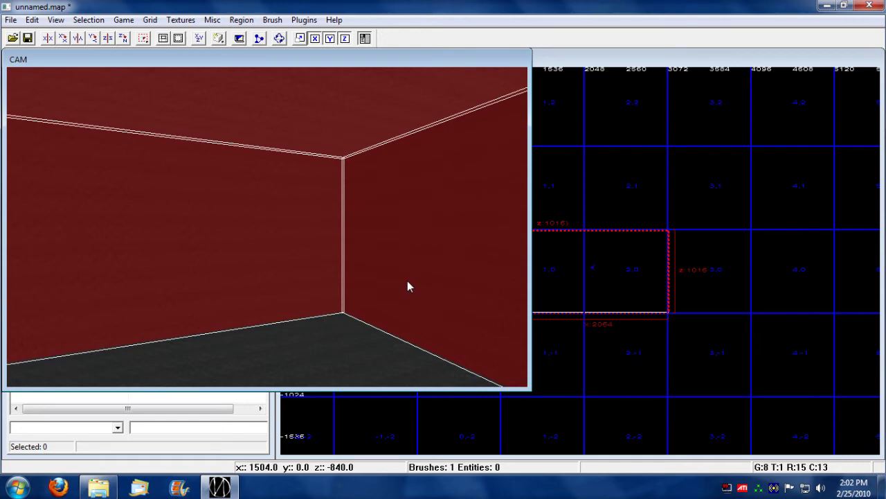
key("c")
key("c")
key("c")
key("c")
key("c")
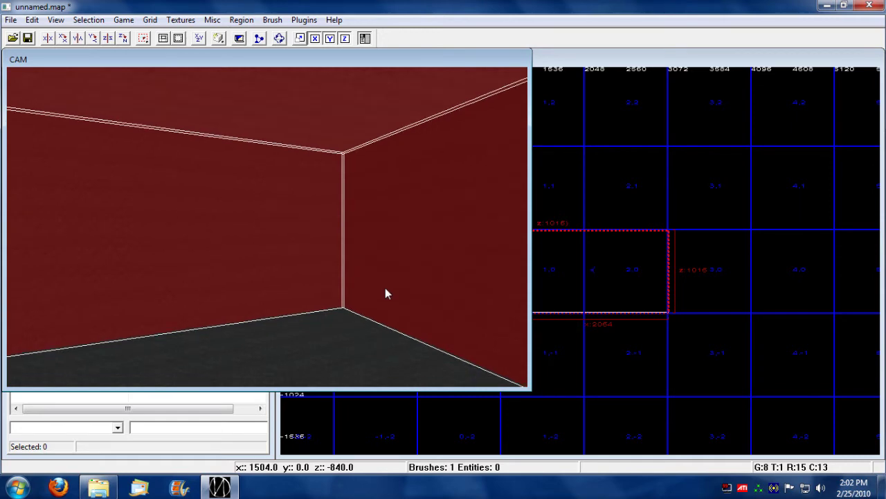
key("Right")
key("Right")
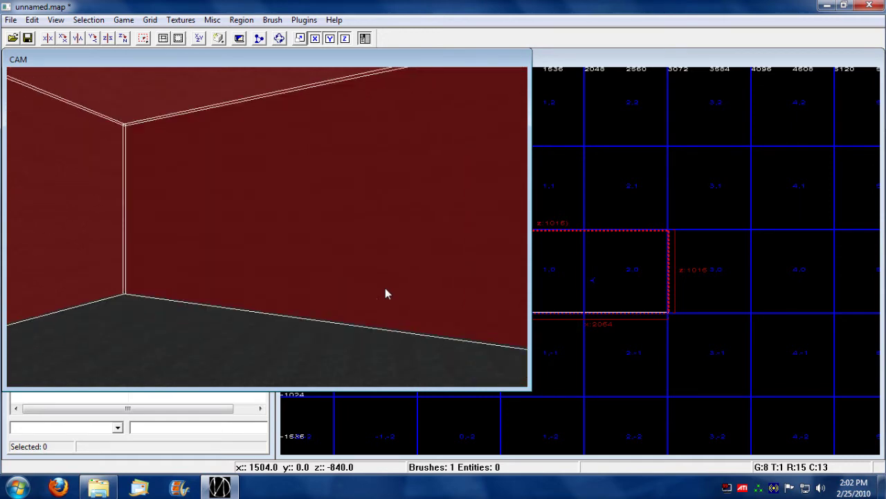
key("Right")
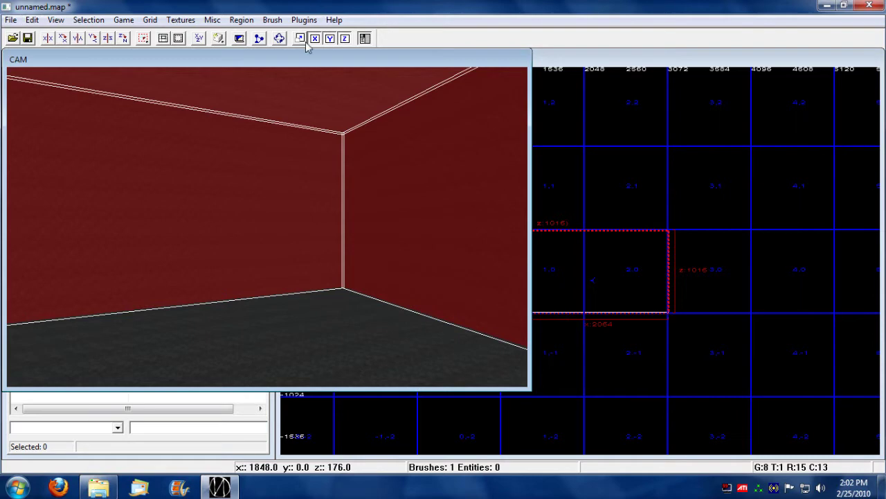
Show the map in the XY Top view, deselect the walls and ceiling, and restore the camera window to its small size
left_click(198, 39)
left_click(198, 40)
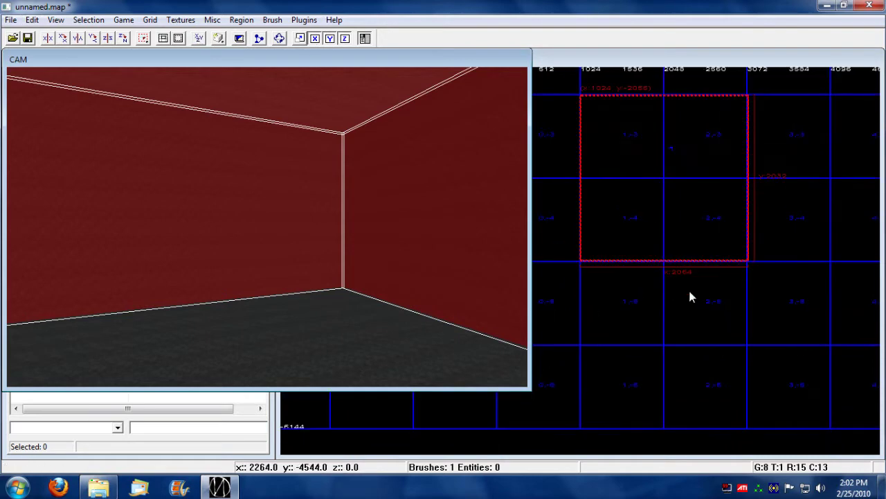
right_click_drag(683, 230, 614, 322)
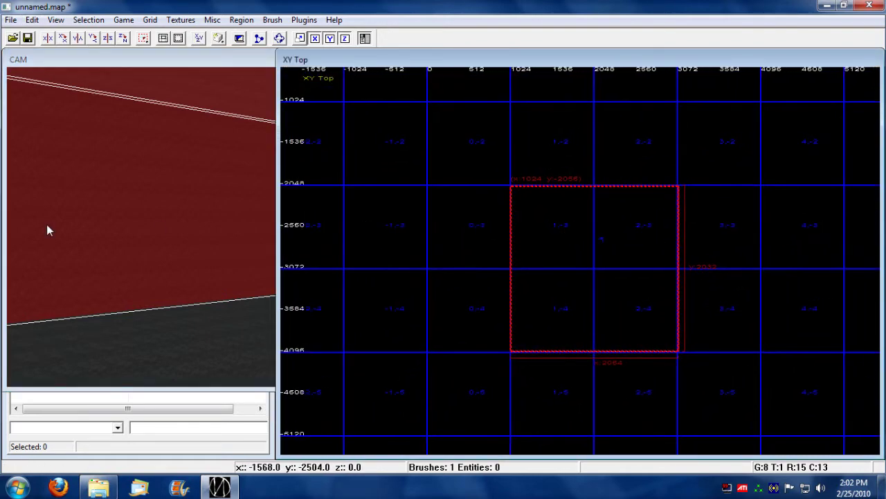
key("Escape")
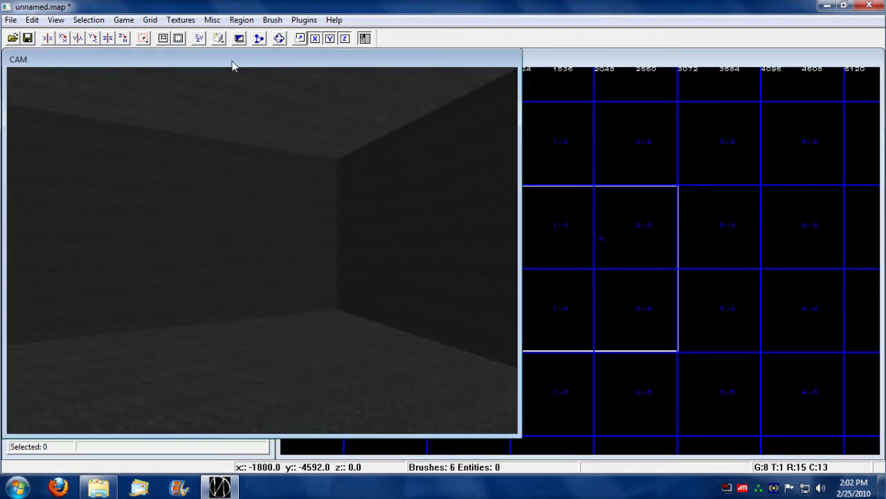
double_click(232, 65)
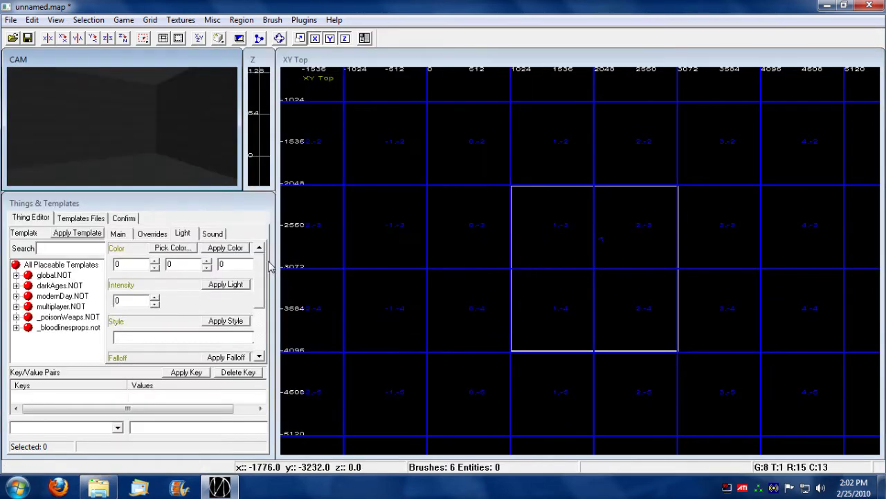
Place a playerstarts_playerstart0 entity in the room and move it near the lower wall at about X 1920, Y -3864
right_click_drag(175, 141, 175, 141)
key("Up")
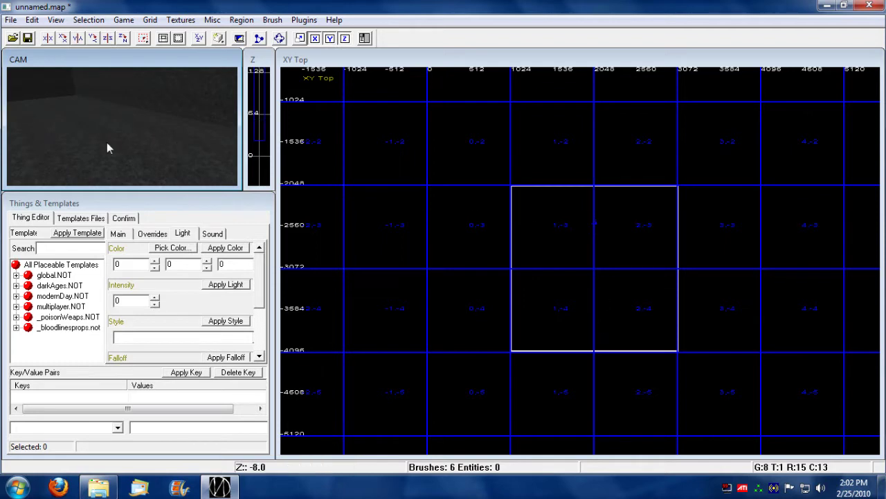
middle_click(594, 323)
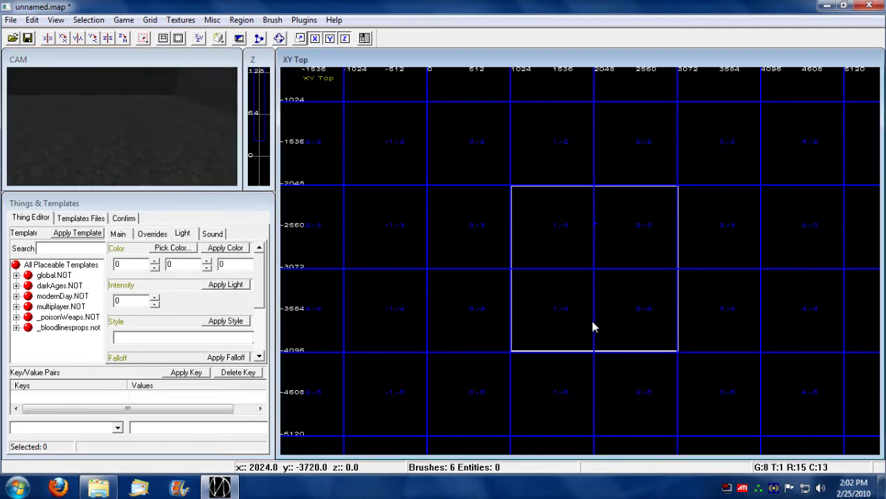
right_click(593, 327)
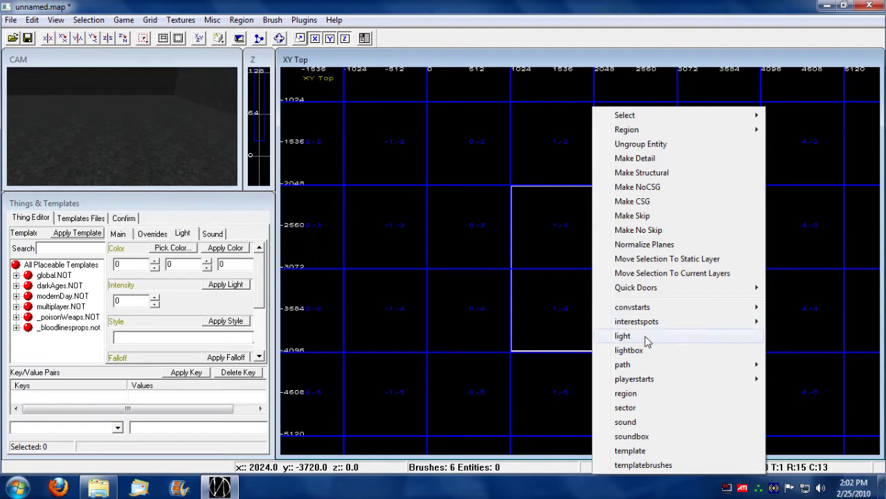
mouse_move(651, 379)
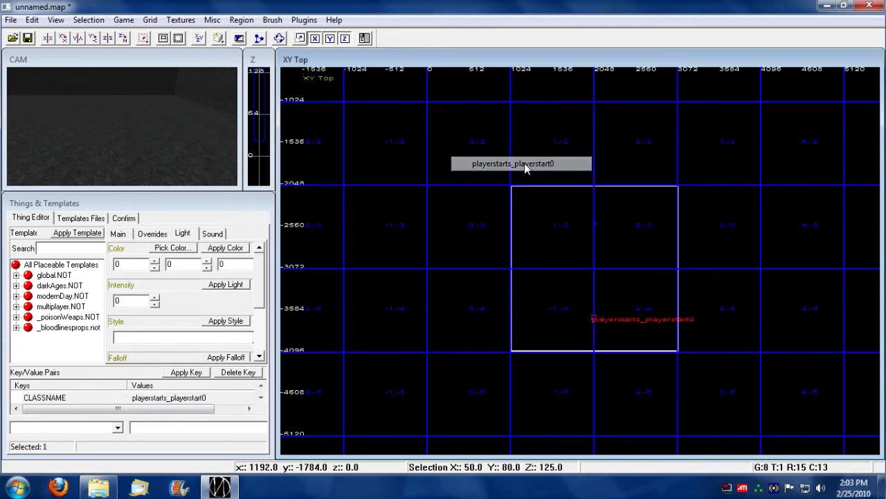
left_click_drag(594, 323, 596, 338)
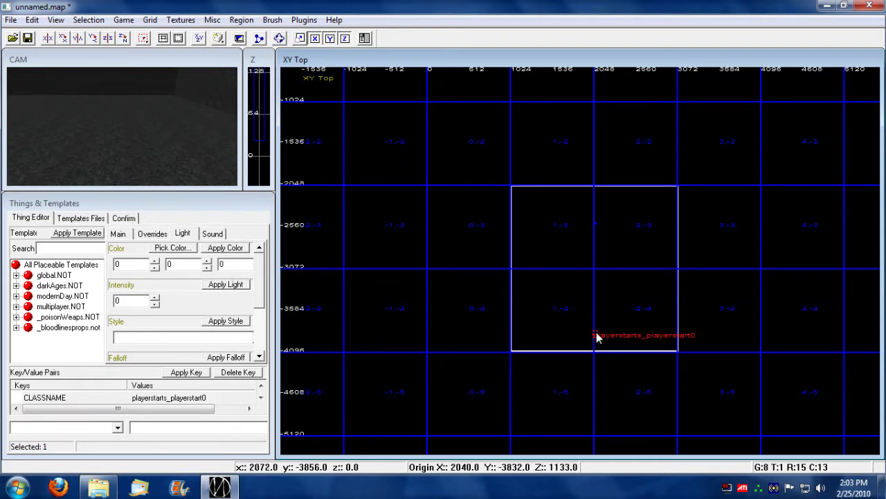
left_click_drag(597, 337, 588, 339)
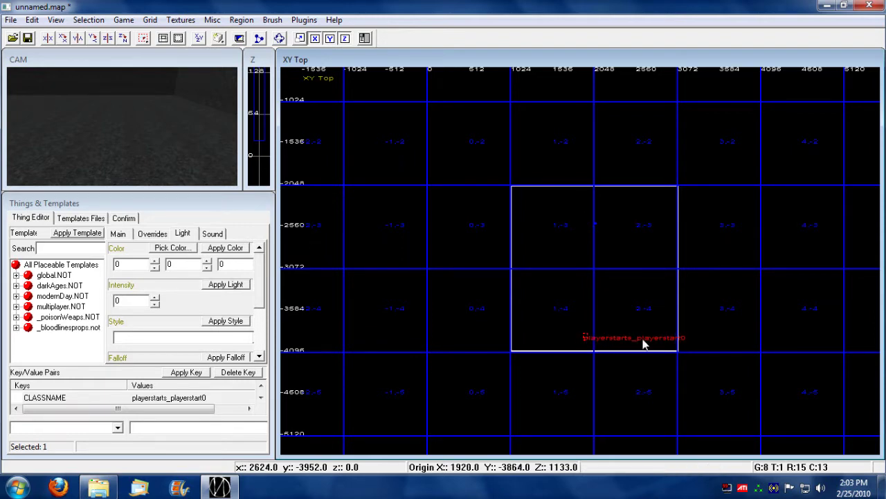
Try to add a second playerstarts_playerstart0 while the first one is still selected
right_click_drag(642, 339, 618, 295)
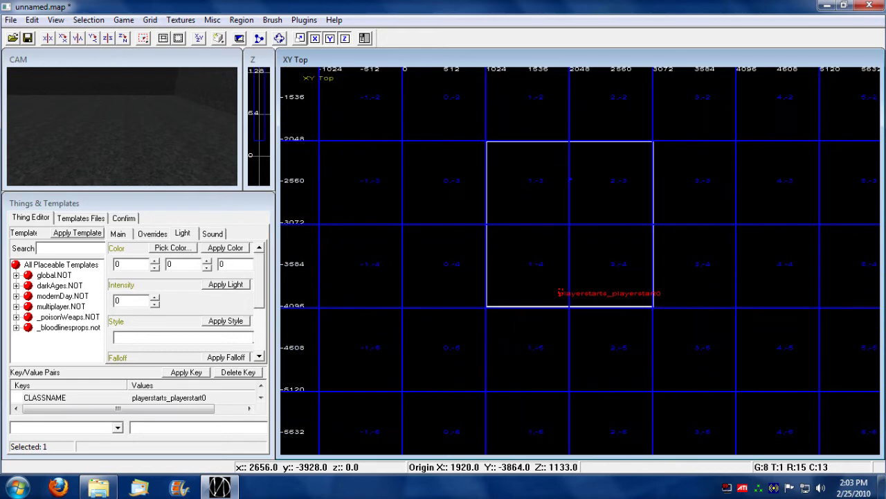
right_click(574, 294)
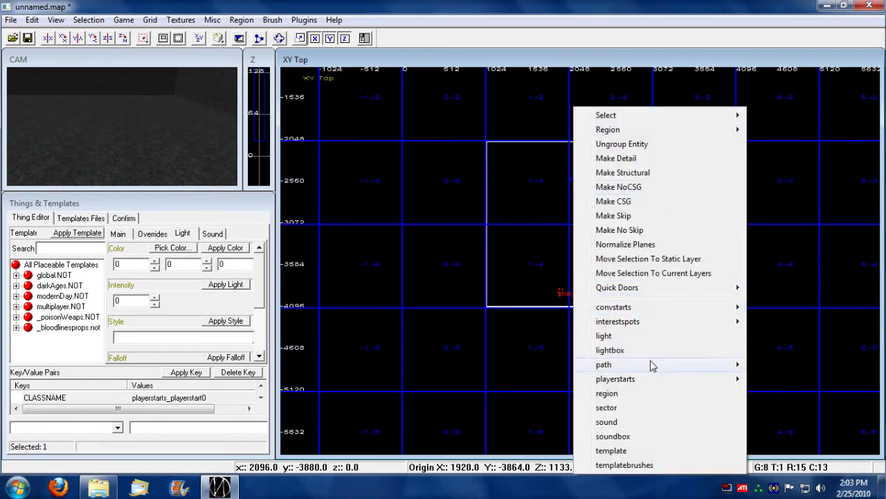
mouse_move(649, 382)
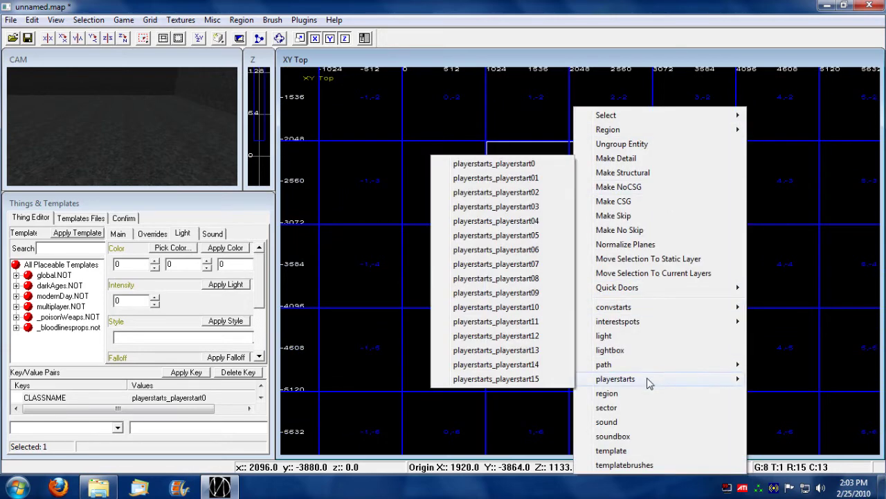
left_click(525, 166)
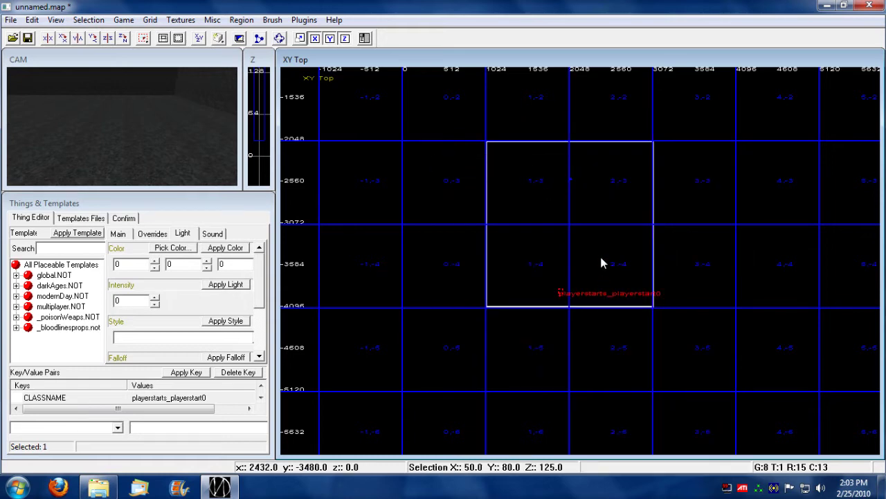
Deselect the first player start and place a second playerstarts_playerstart0 close beside it near the lower wall
key("Escape")
right_click(580, 292)
left_click(554, 286)
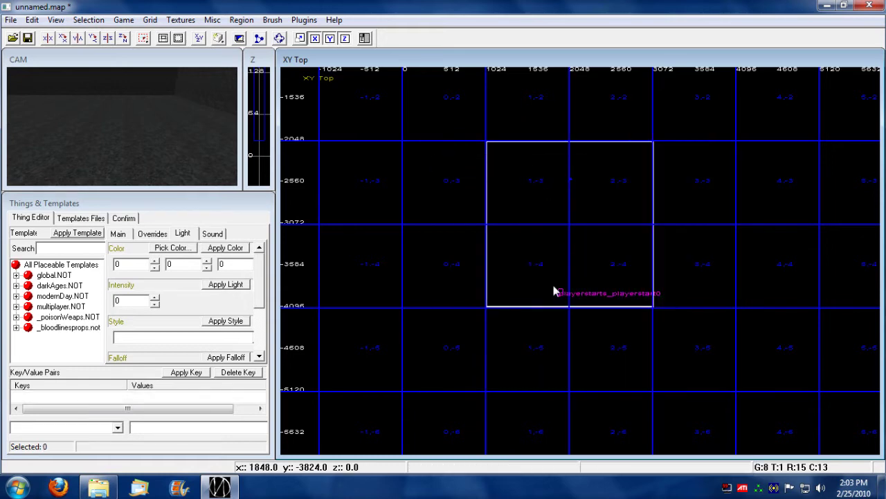
right_click(571, 294)
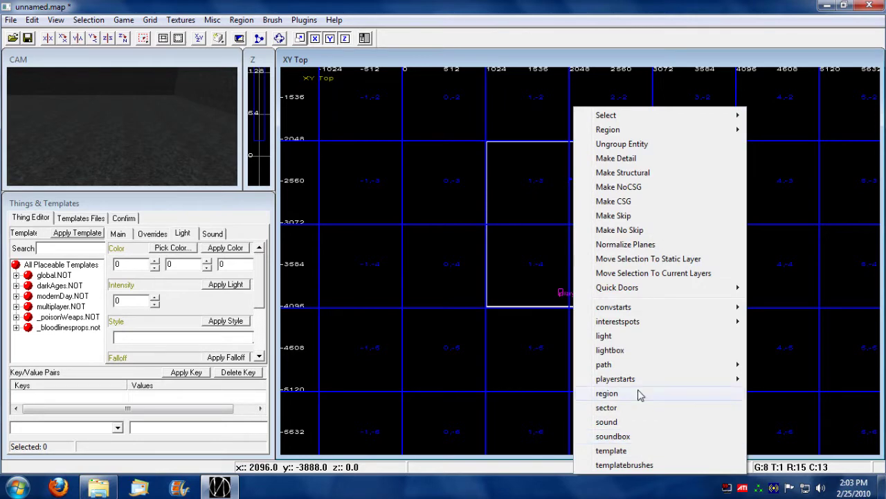
mouse_move(623, 379)
left_click(505, 160)
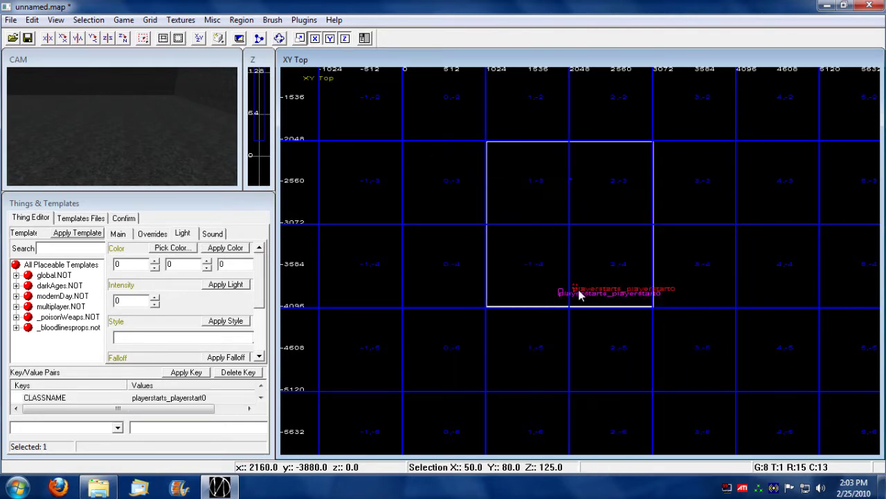
left_click_drag(579, 293, 571, 294)
key("Escape")
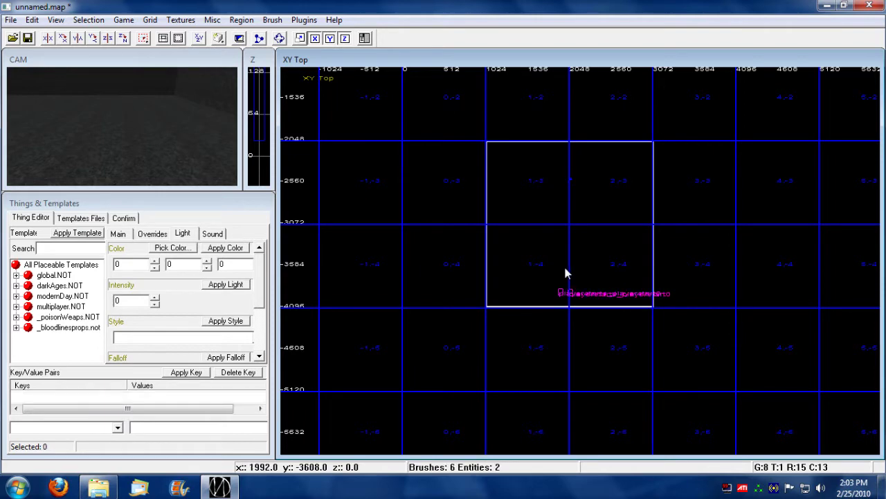
Examine the available player start types and the placement of the two player starts in the XY Top view
right_click(566, 274)
mouse_move(649, 381)
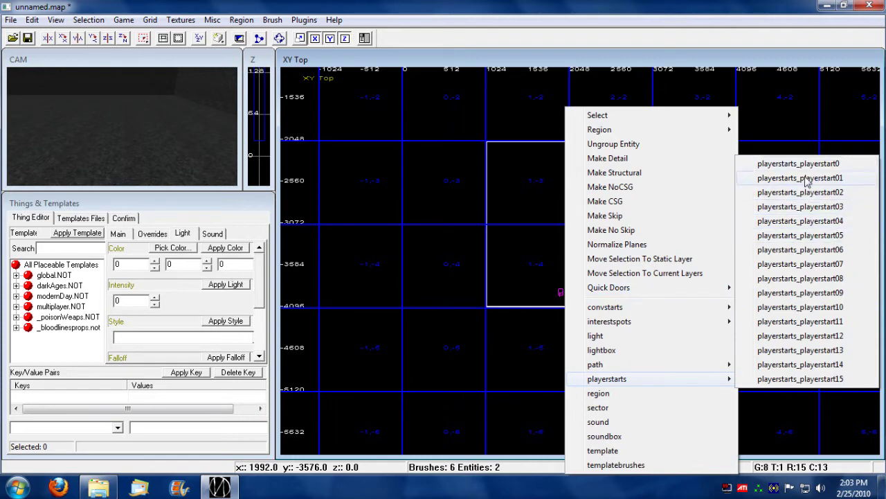
left_click(582, 284)
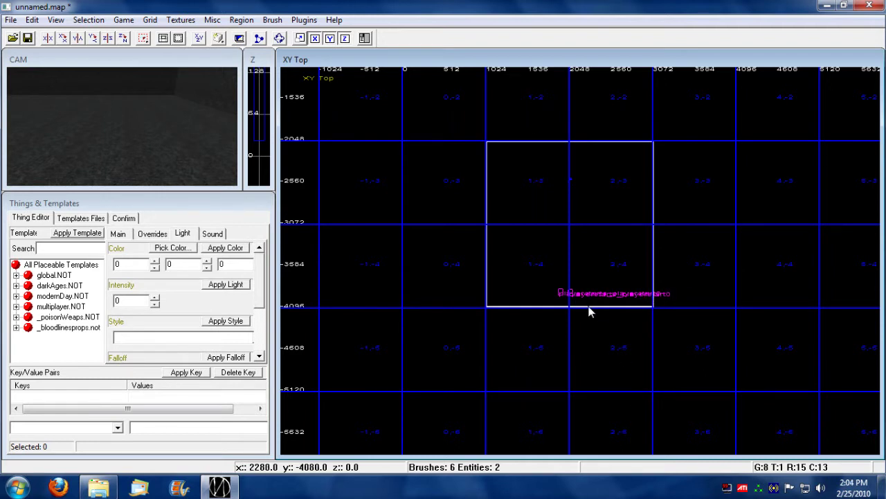
right_click_drag(592, 327, 593, 304)
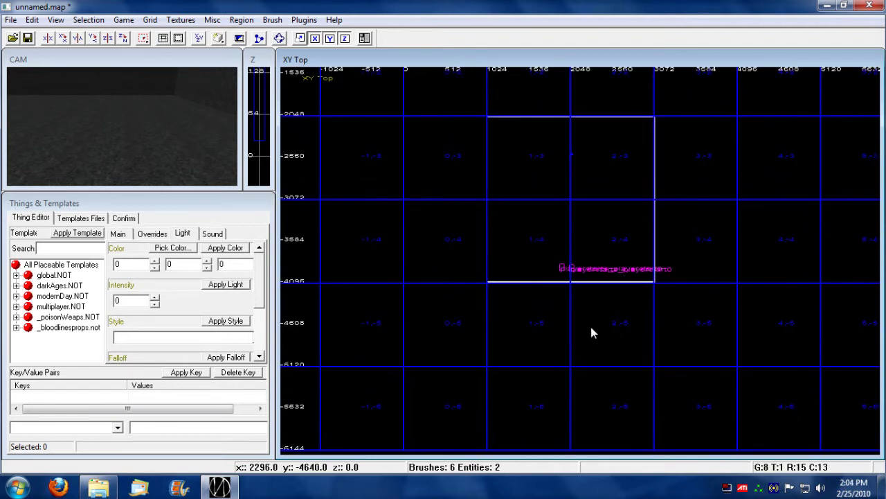
scroll(596, 308, "up", 1)
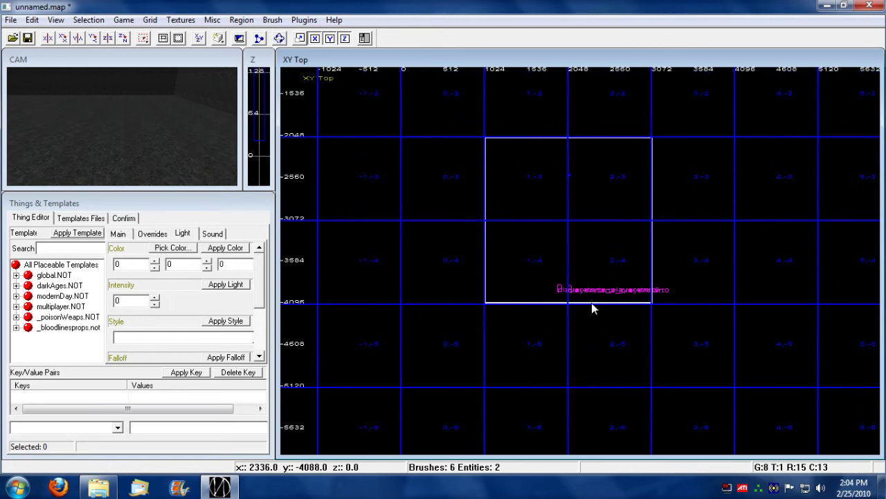
scroll(592, 309, "up", 4)
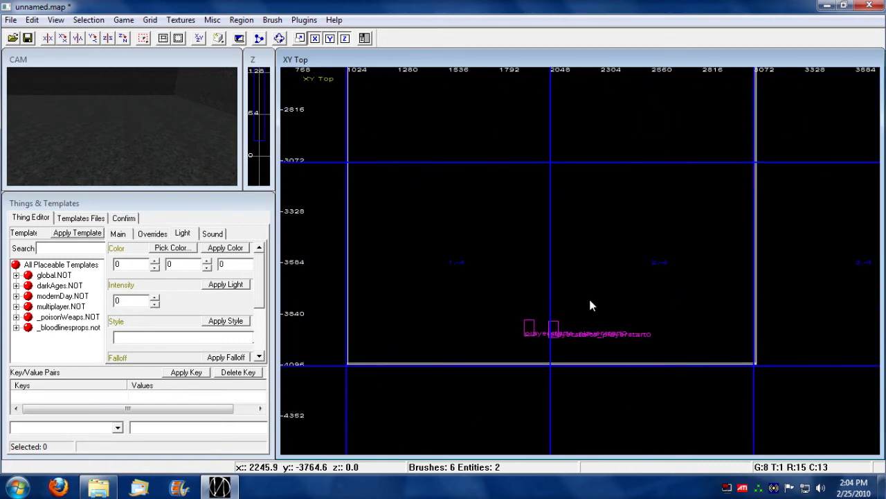
Select both player starts near the room's lower wall in the XY Top view
scroll(591, 305, "up", 3)
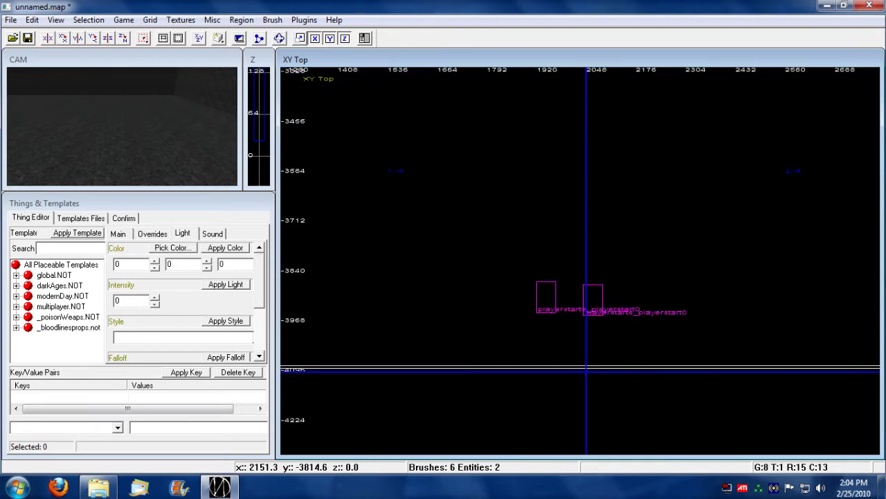
right_click_drag(626, 260, 634, 247)
left_click(602, 282, "shift")
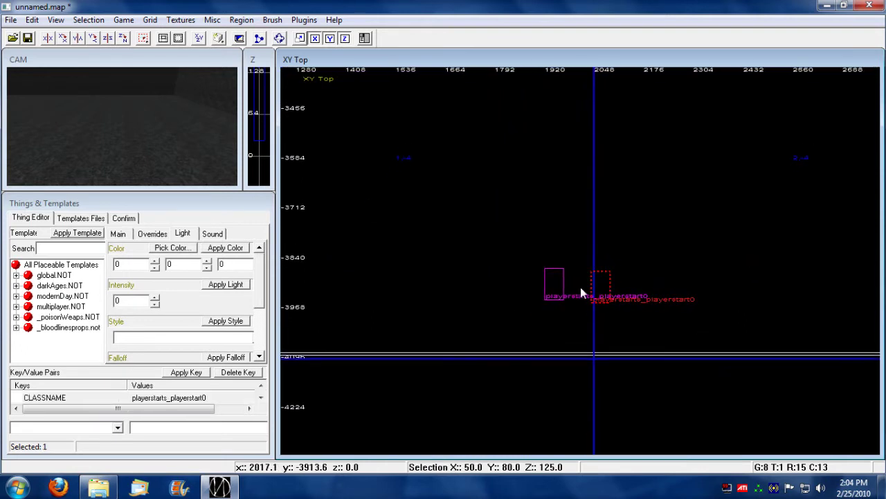
left_click(552, 283, "shift")
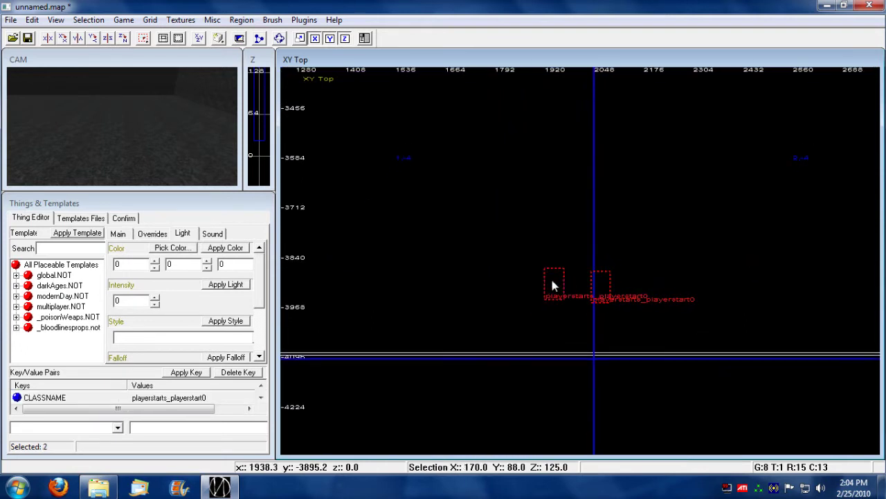
Compare the two selected player starts in the XZ Front and XY Top views, finishing in XZ Front
left_click(199, 38)
left_click_drag(651, 253, 638, 242)
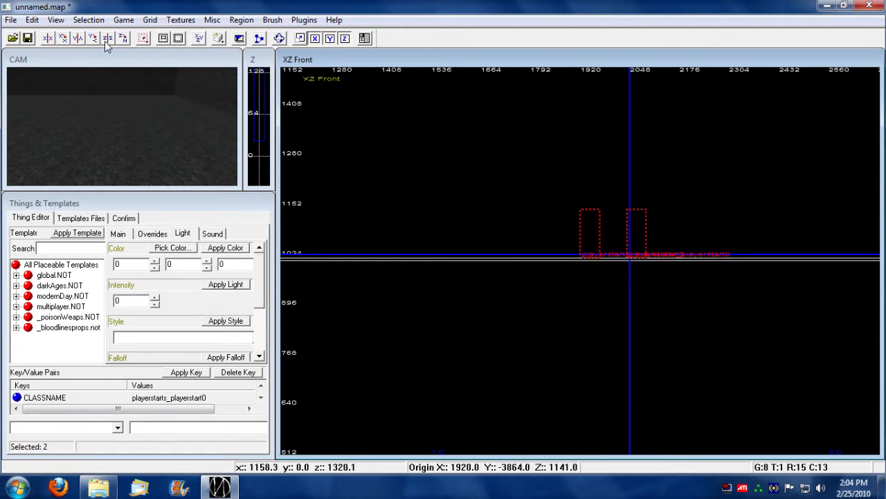
left_click(203, 37)
left_click(202, 37)
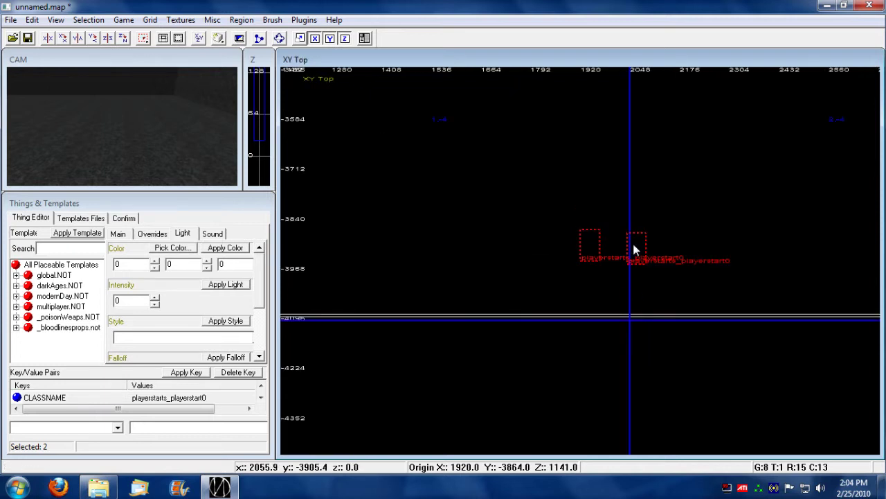
left_click(201, 42)
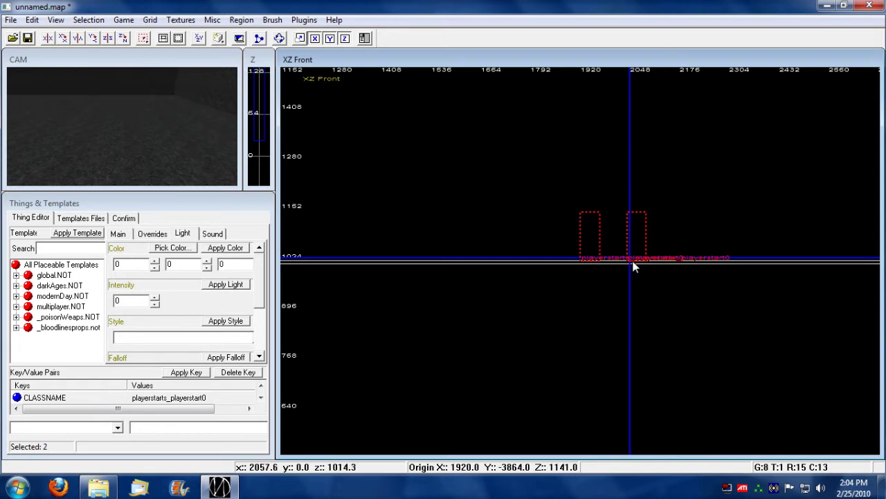
Move both player starts down from above the ceiling to just above the room's floor, at about Z 141
right_click_drag(225, 161, 228, 162)
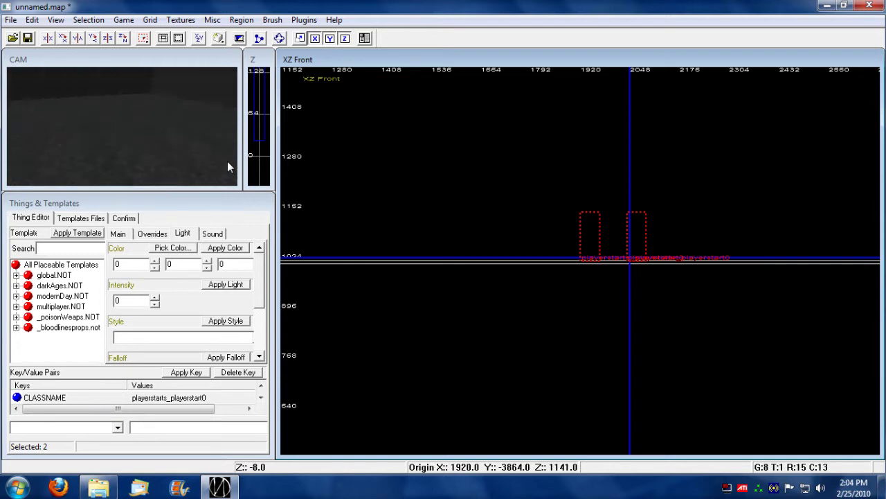
key("Up")
mouse_move(655, 313)
right_mouse_down()
mouse_move(655, 245)
mouse_move(657, 323)
right_mouse_up()
right_click_drag(605, 315, 597, 291)
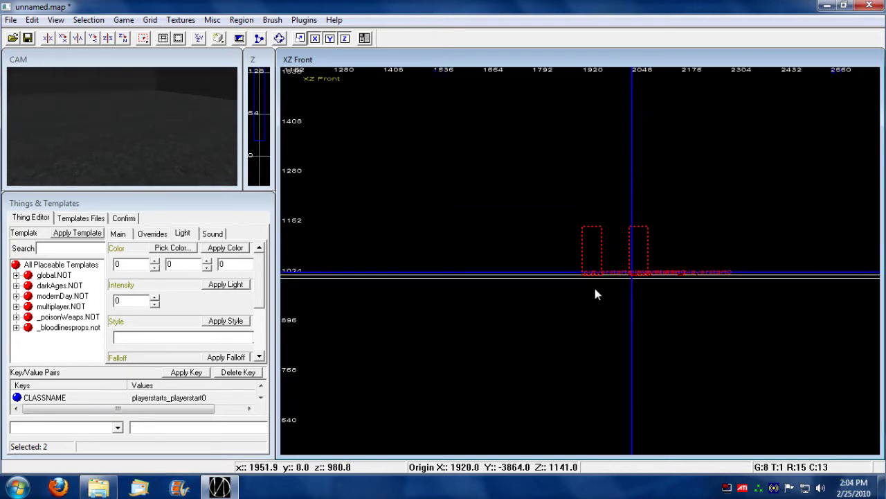
scroll(595, 288, "down", 6)
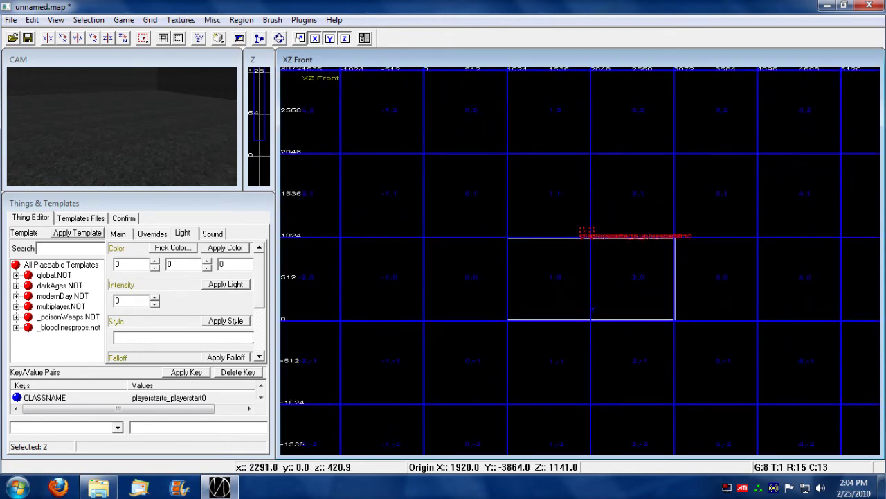
mouse_move(611, 302)
right_mouse_down()
mouse_move(604, 277)
mouse_move(606, 288)
right_mouse_up()
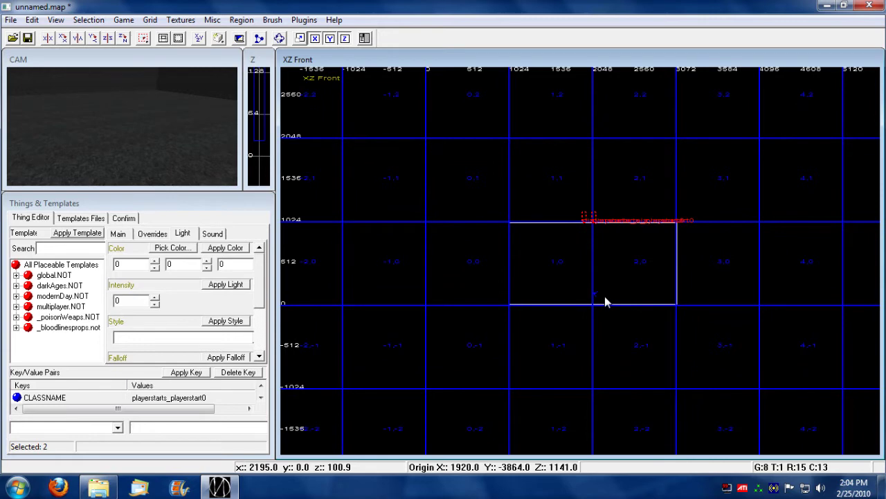
right_click_drag(572, 248, 572, 262)
scroll(581, 266, "up", 4)
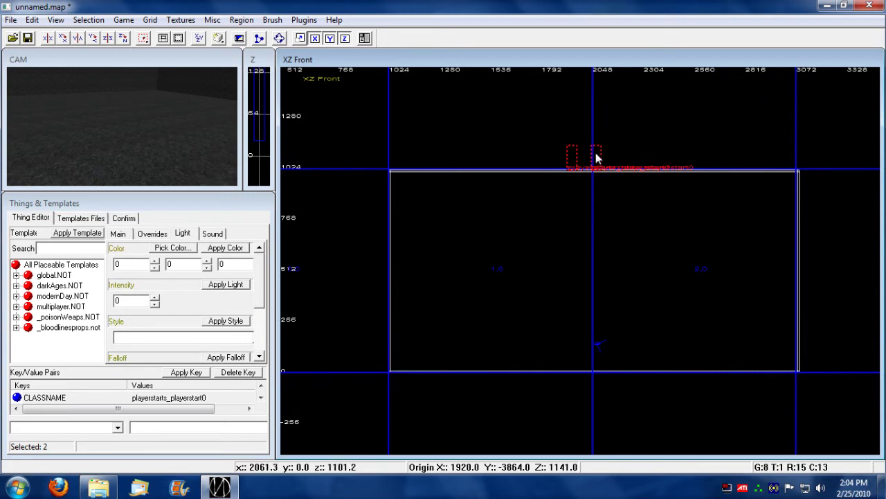
left_click_drag(597, 158, 600, 357)
Lower both player starts slightly so they rest on the floor, with the origin at Z 133
right_click_drag(611, 401, 612, 359)
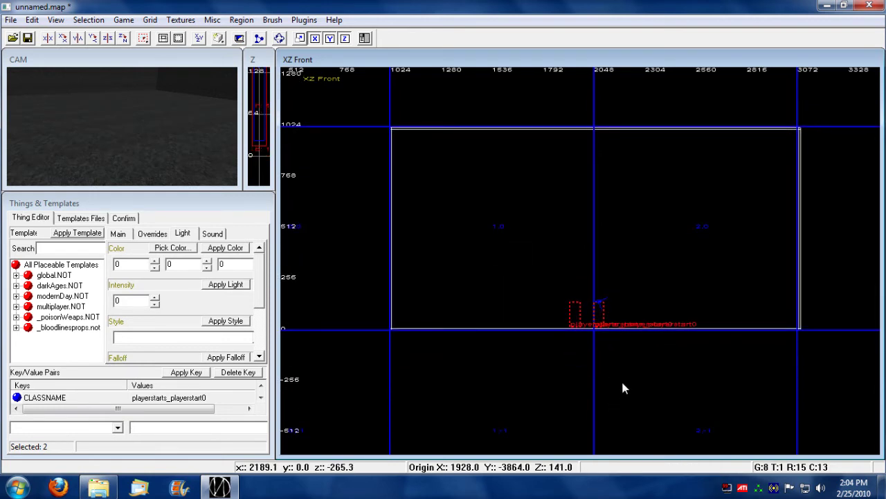
scroll(622, 383, "down", 3)
scroll(624, 375, "up", 2)
scroll(626, 374, "up", 8)
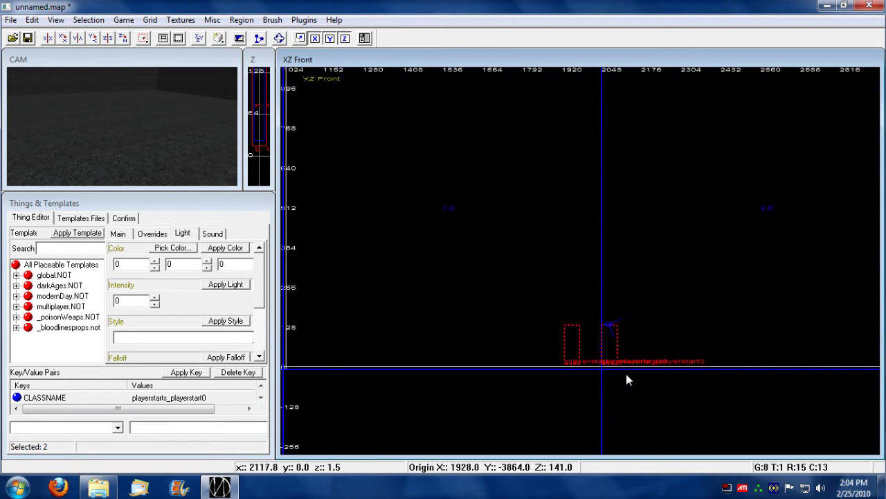
scroll(684, 428, "up", 1)
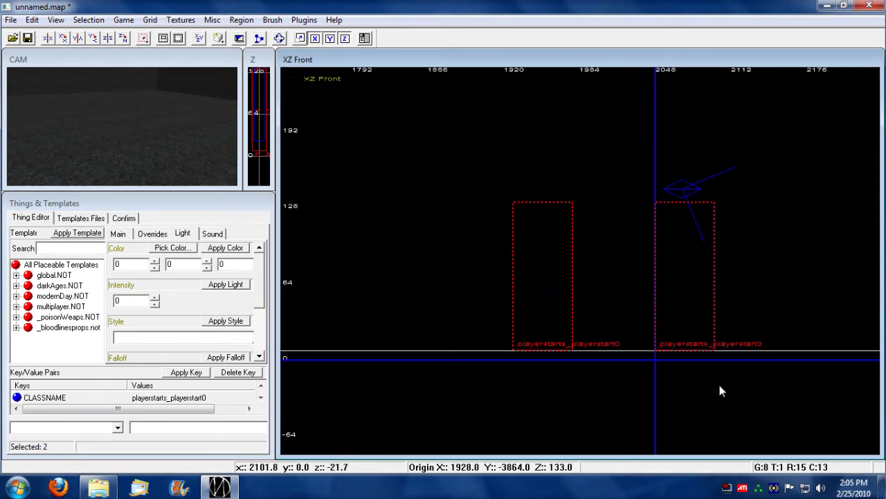
Check how the two player starts sit on the floor in XZ Front and YZ Side, and return to XY Top
scroll(718, 381, "down", 2)
scroll(631, 247, "down", 3)
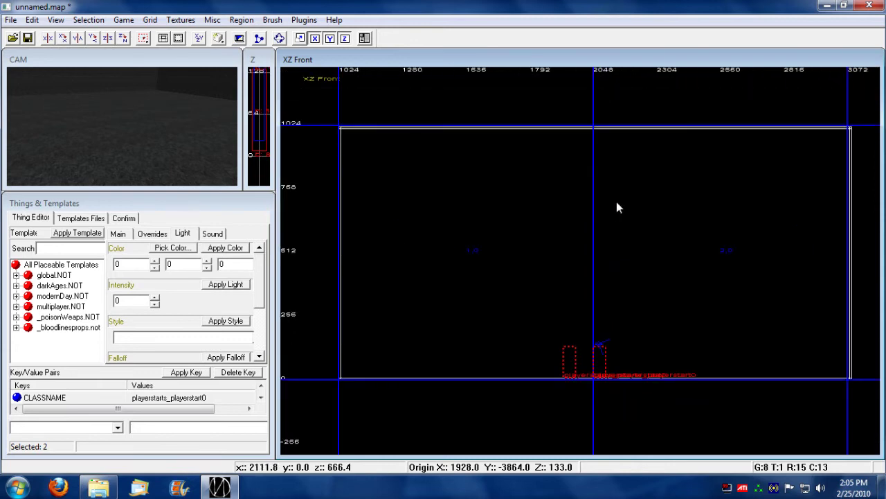
scroll(618, 207, "down", 1)
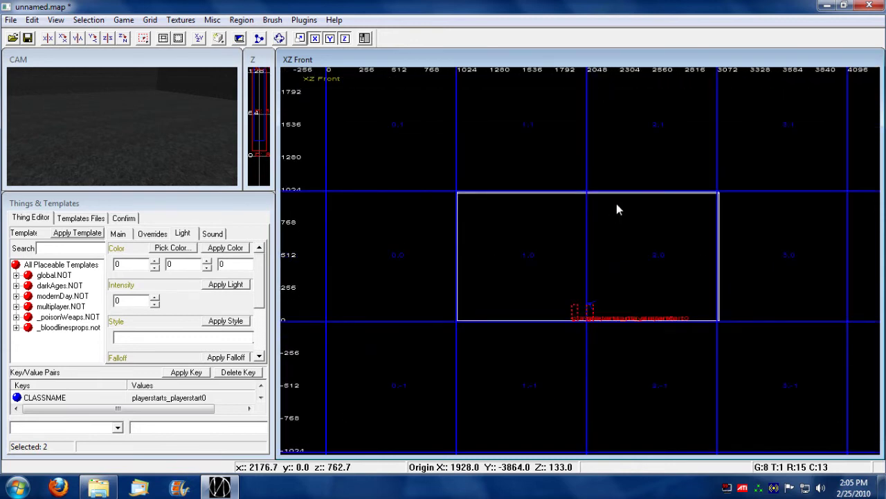
scroll(614, 256, "up", 3)
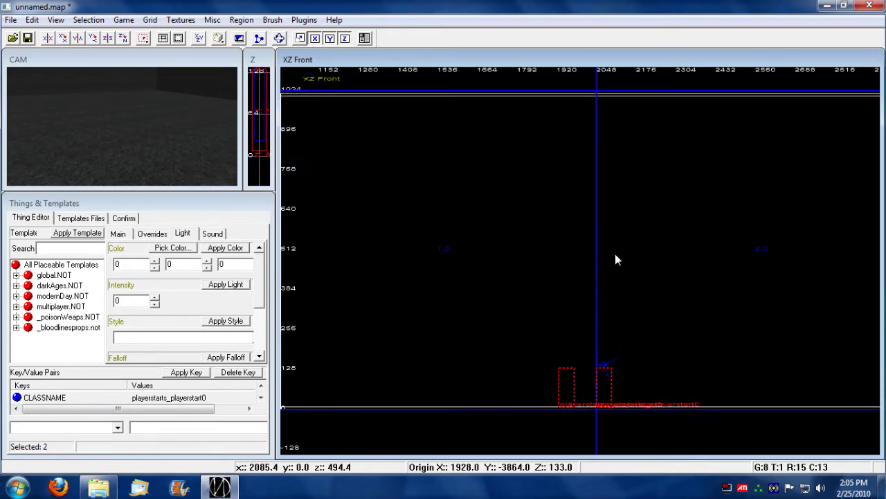
scroll(616, 255, "down", 2)
scroll(616, 255, "up", 2)
scroll(615, 259, "down", 1)
scroll(616, 259, "up", 3)
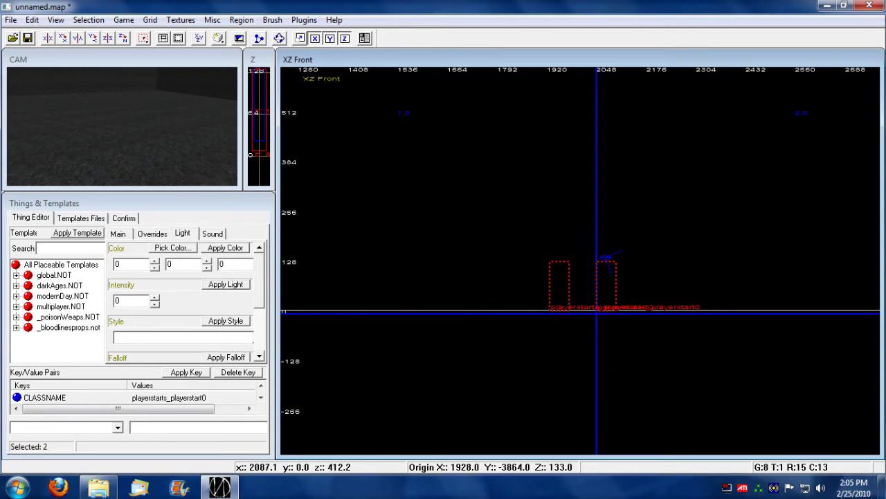
left_click(199, 40)
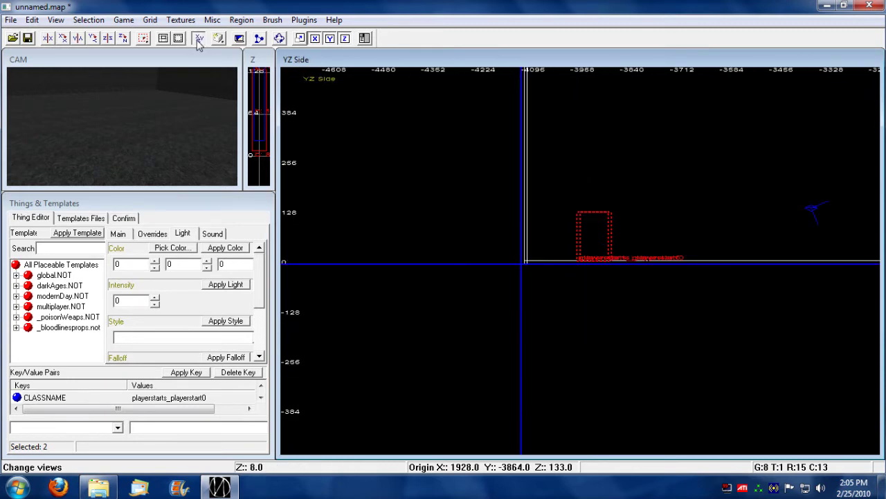
left_click(198, 41)
Fly the 3D camera toward the two selected player starts to inspect them up close
right_click_drag(115, 124, 117, 125)
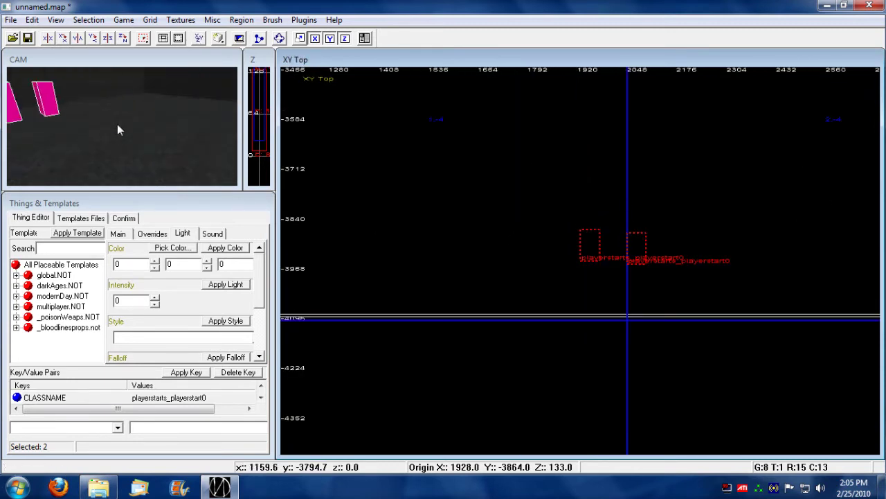
key("Left")
key("Left")
key("Left")
key("d")
key("d")
key("d")
key("Right")
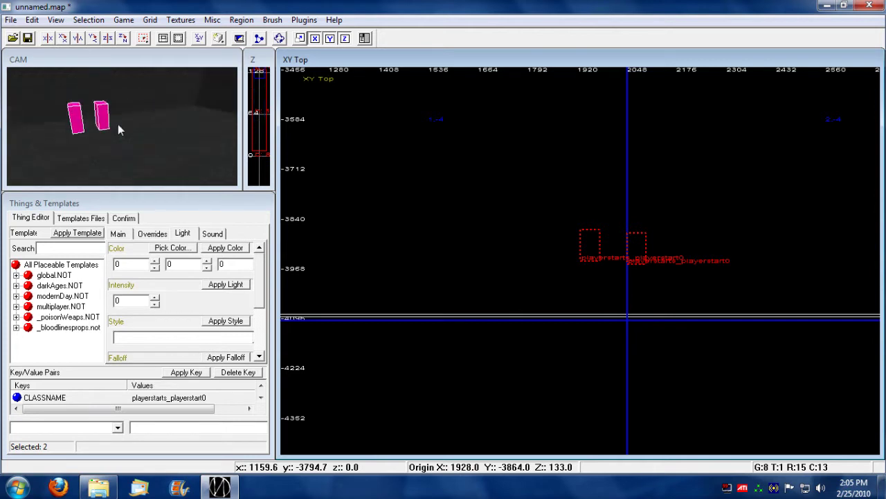
key("Up")
key("Up")
key("Up")
key("Up")
key("Up")
key("Up")
key("Up")
key("Up")
key("Up")
key("Up")
key("Up")
key("Up")
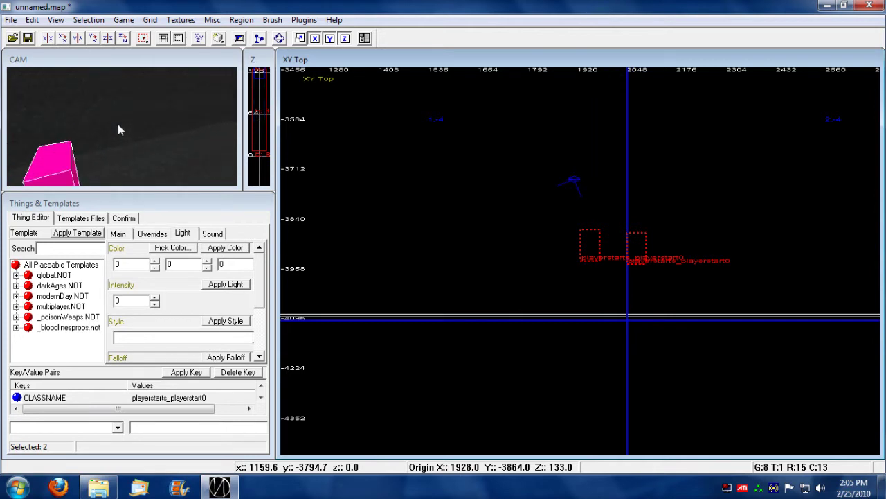
Turn the 3D camera until both player starts are in view and deselect them
key("Left")
key("Left")
key("Left")
key("Left")
key("Left")
key("Down")
key("Down")
key("Up")
key("Escape")
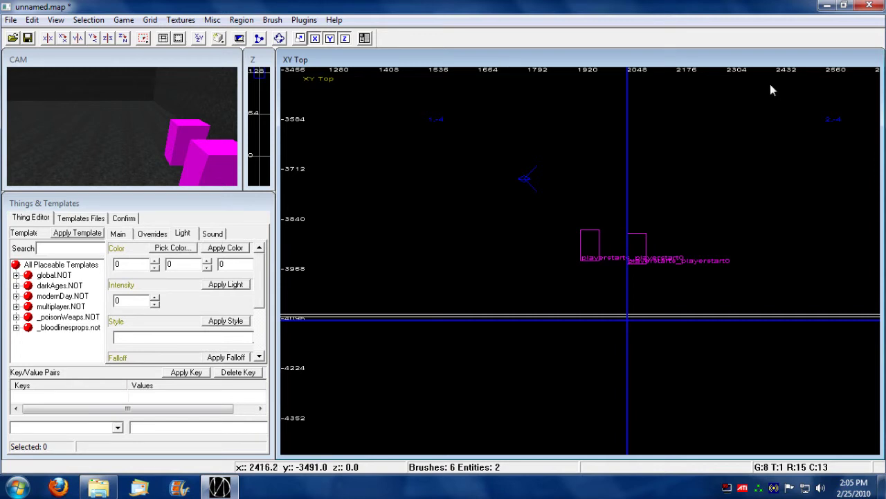
Try to run a Vampire Export on the unnamed map
left_click(11, 20)
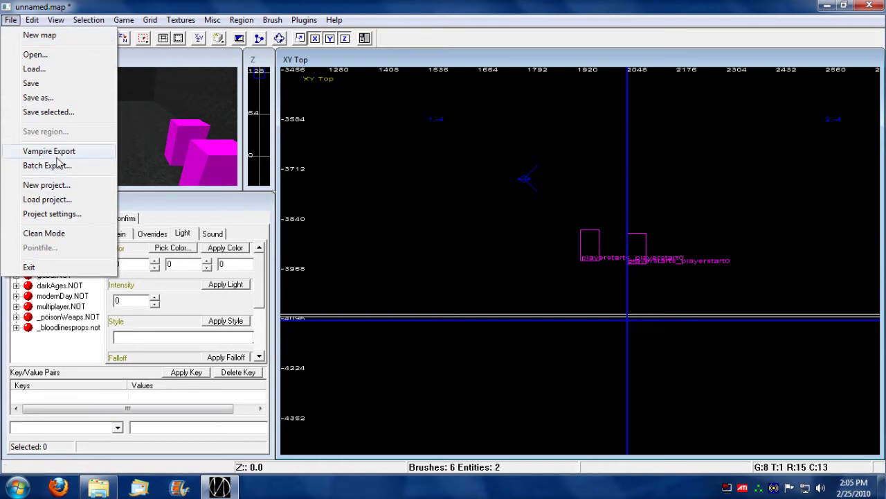
left_click(59, 157)
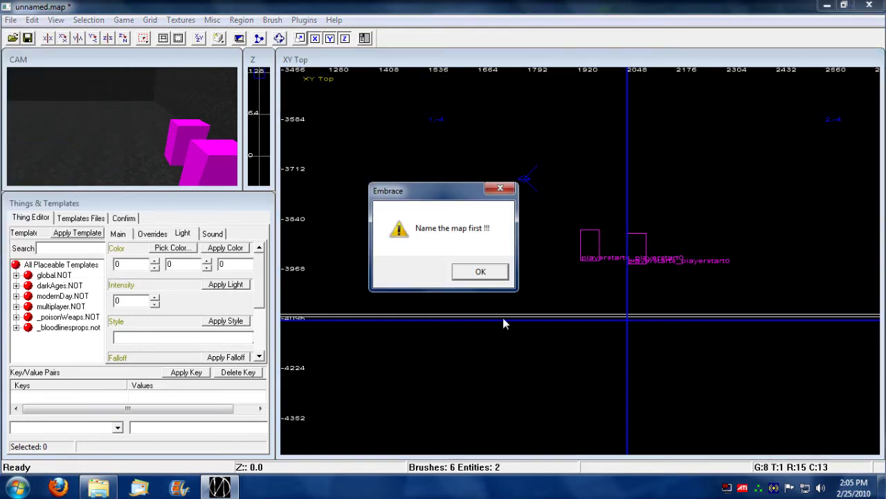
left_click(480, 272)
Save the map as myoutsidemap in the Maps folder
left_click(12, 20)
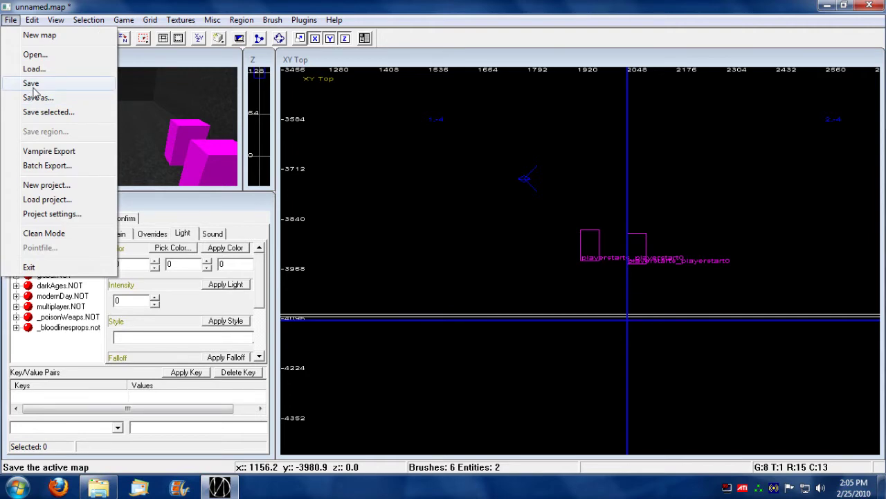
left_click(31, 84)
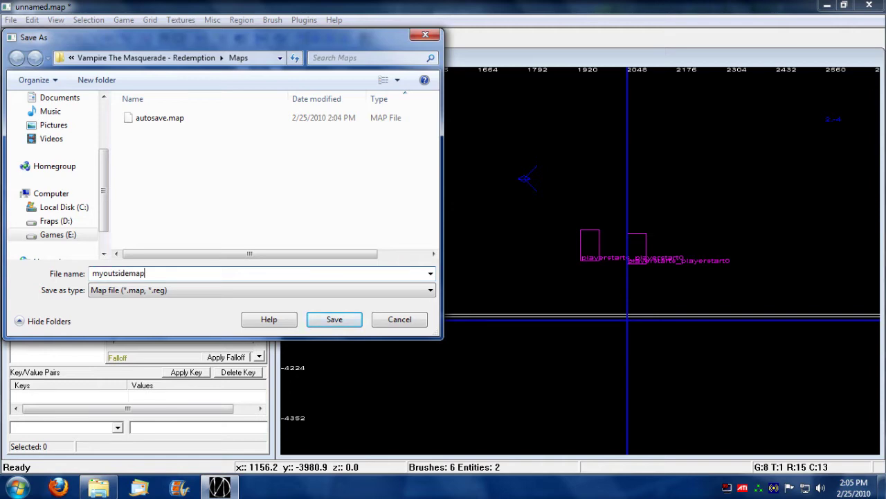
left_click(348, 324)
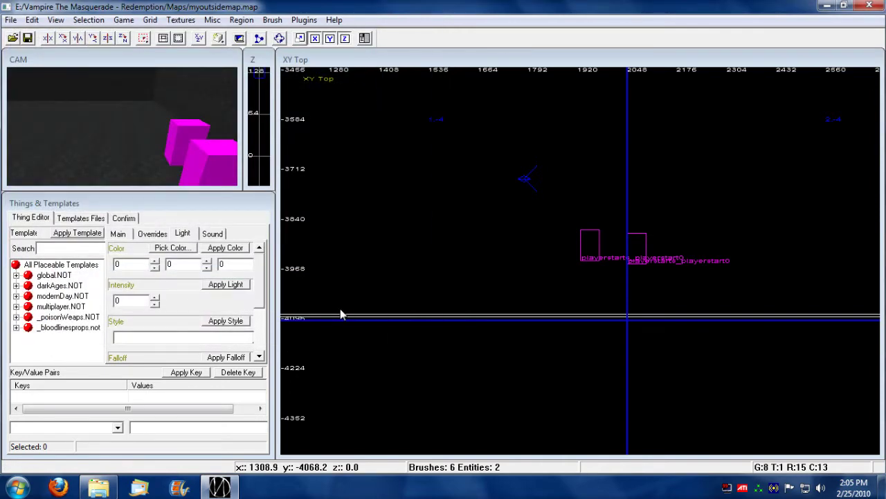
Open the Vampire Export settings, apply the Full Export preset, and enable Use Details, Shadows and Moon/Sun light
left_click(11, 20)
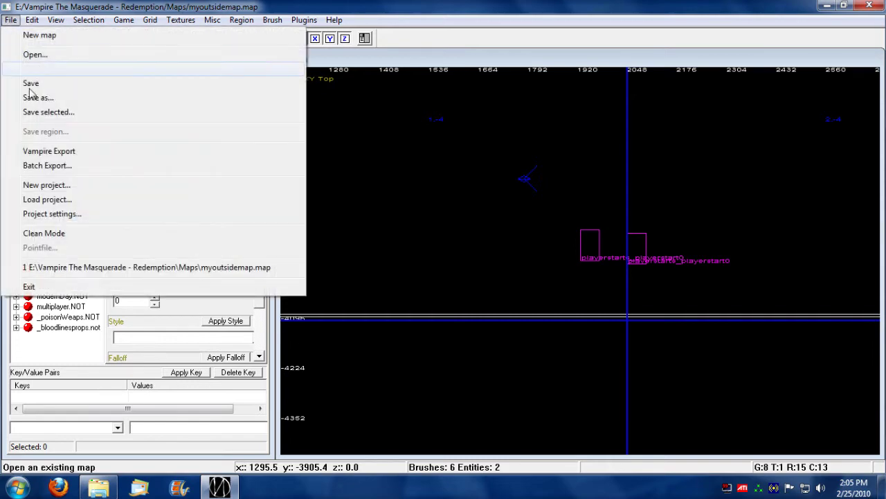
left_click(56, 154)
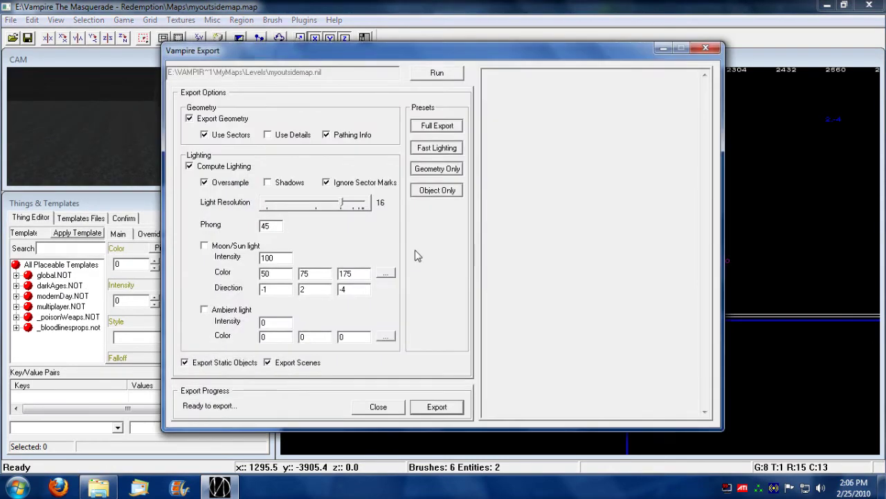
left_click_drag(418, 50, 464, 48)
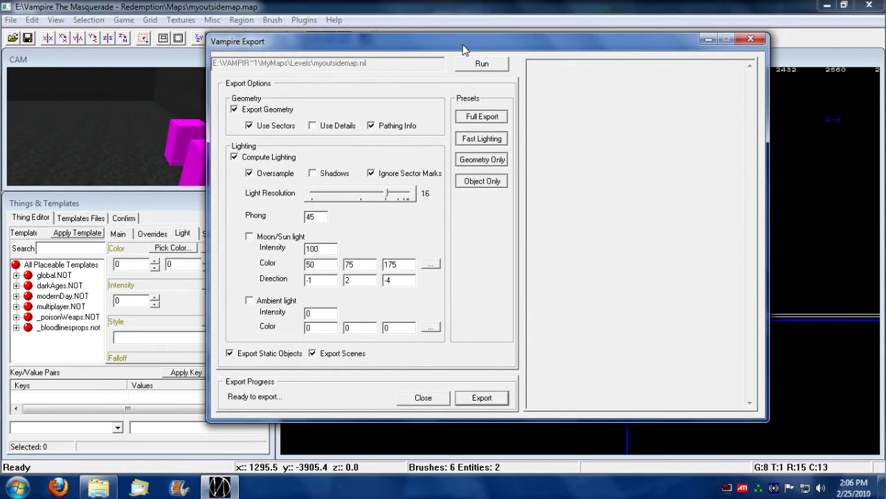
left_click(312, 125)
left_click(313, 173)
left_click(488, 118)
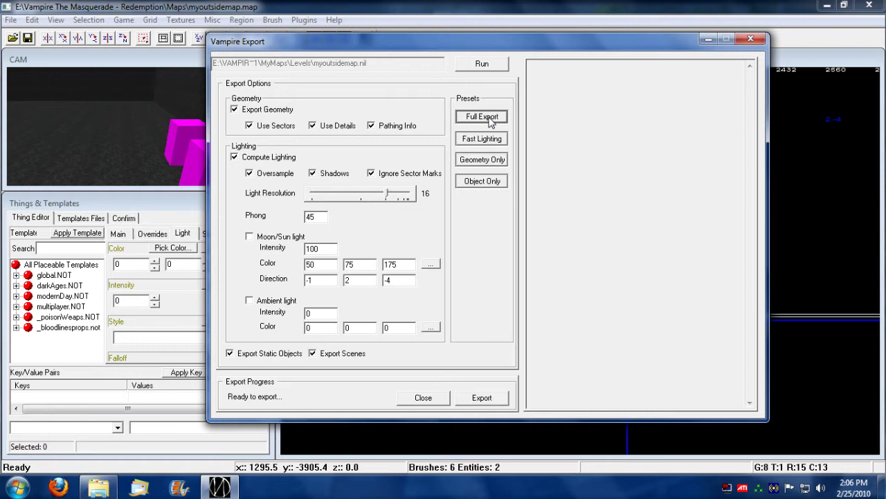
left_click(491, 122)
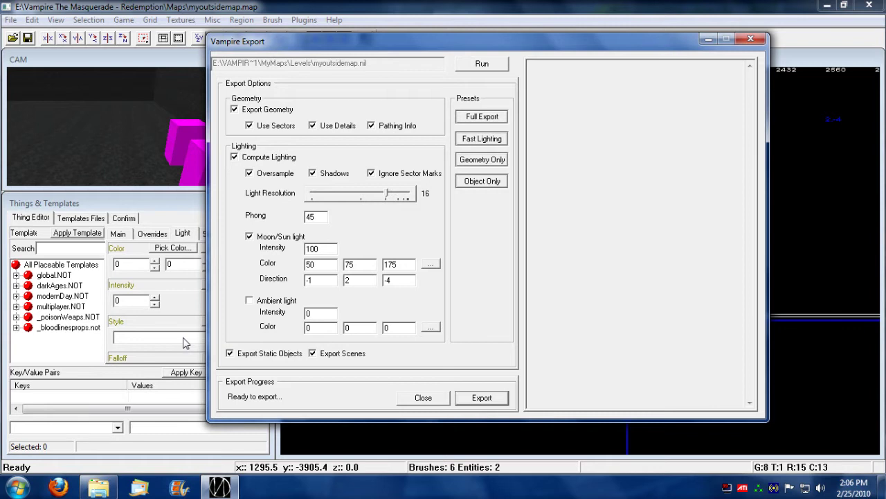
Set the Moon/Sun light intensity to 250 and export the map
double_click(314, 248)
type("250")
key("Return")
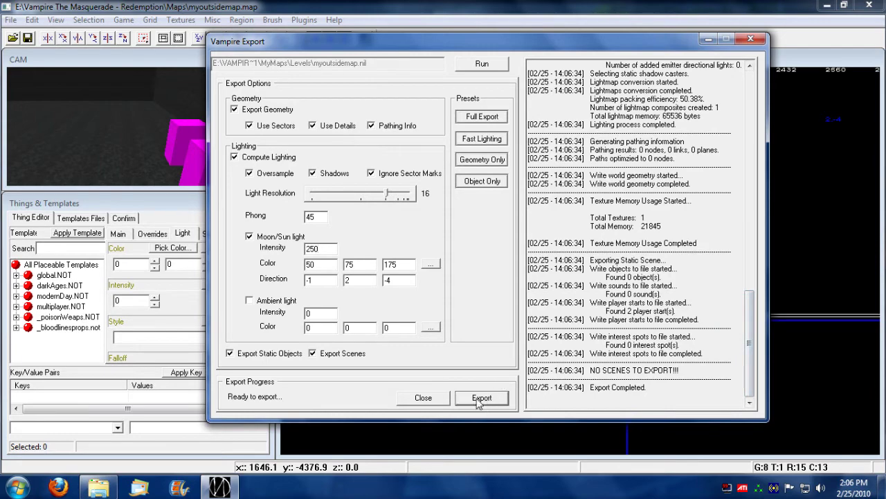
mouse_move(752, 350)
left_mouse_down()
mouse_move(752, 118)
mouse_move(752, 349)
left_mouse_up()
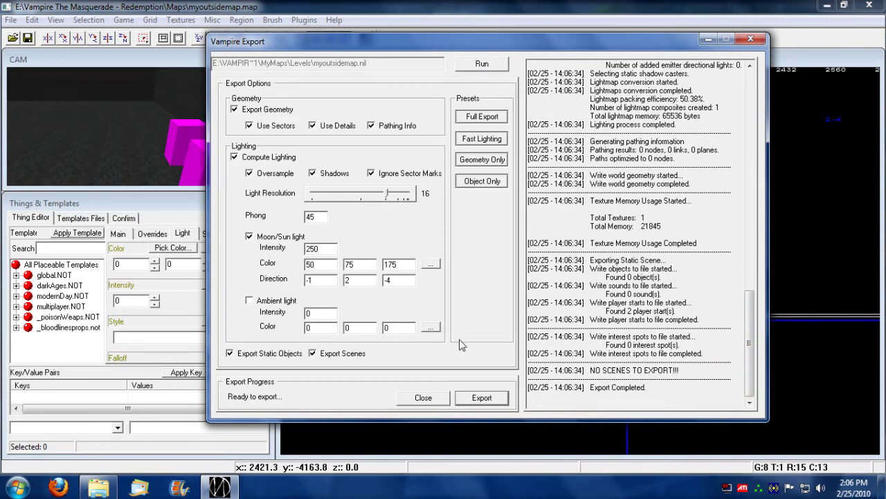
Switch to the Explorer window and check the MyMaps Levels folder for the exported myoutsidemap.nil file
left_click(99, 487)
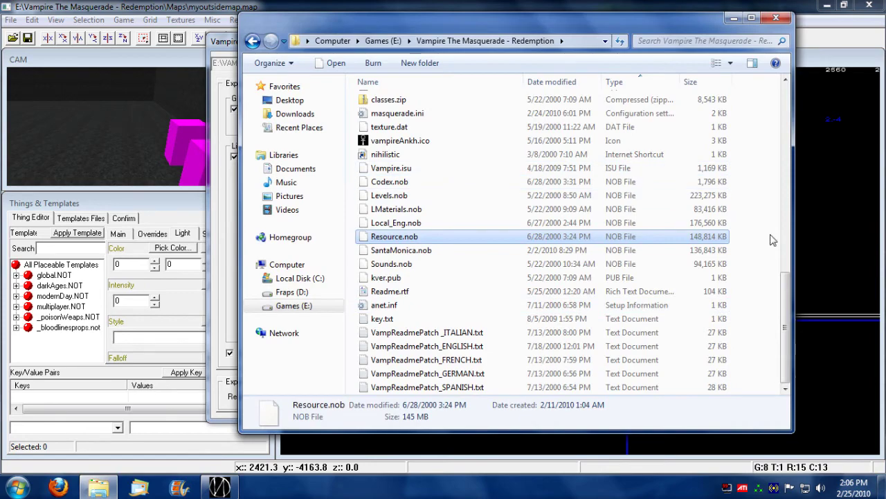
left_click_drag(791, 320, 788, 100)
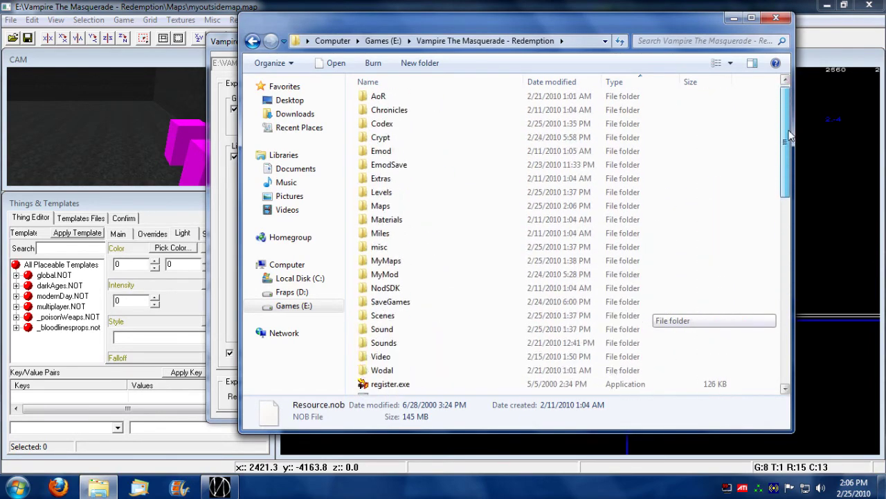
double_click(405, 261)
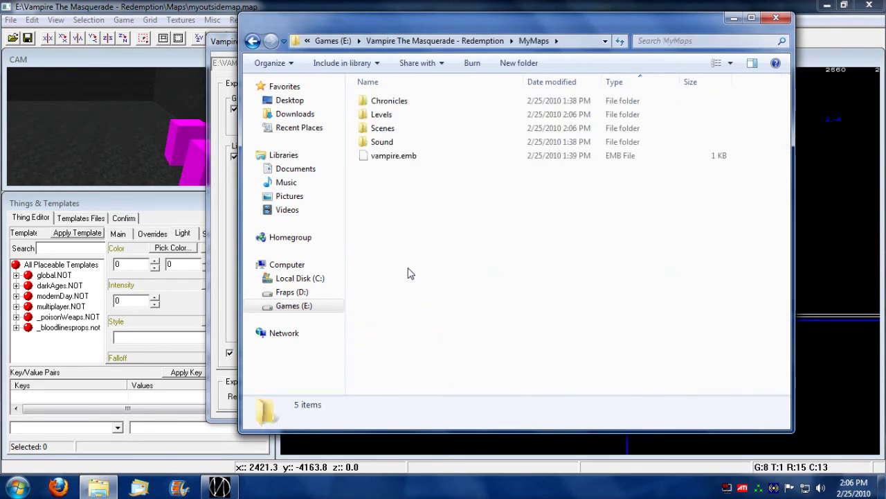
double_click(414, 115)
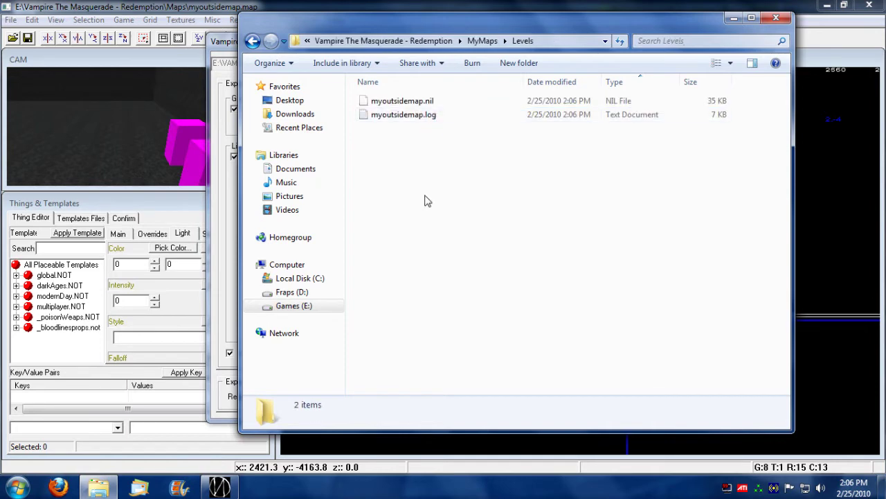
left_click(419, 102)
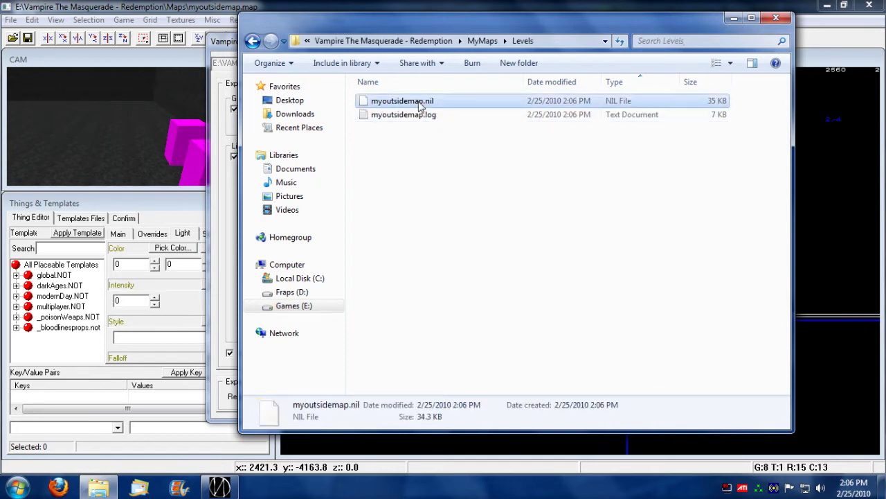
Check the MyMaps Scenes folder for the exported myoutsidemap.nsd file and return to the Vampire Export window
left_click(252, 41)
double_click(385, 129)
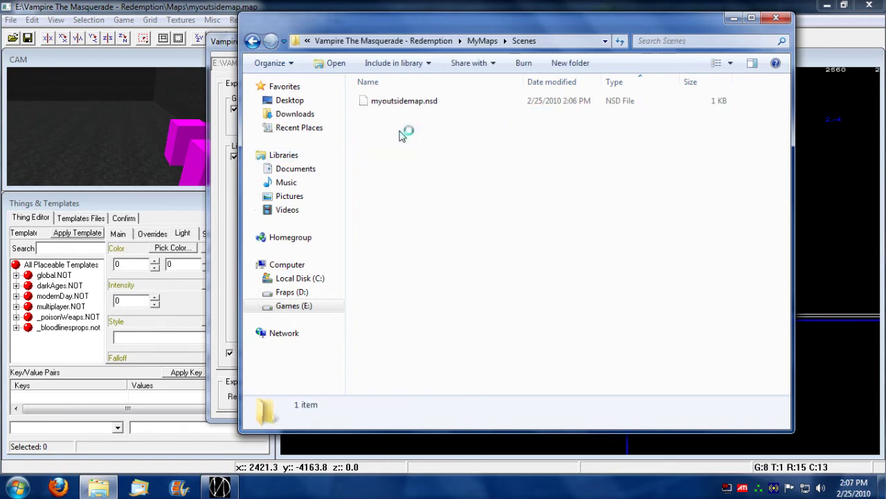
left_click(409, 102)
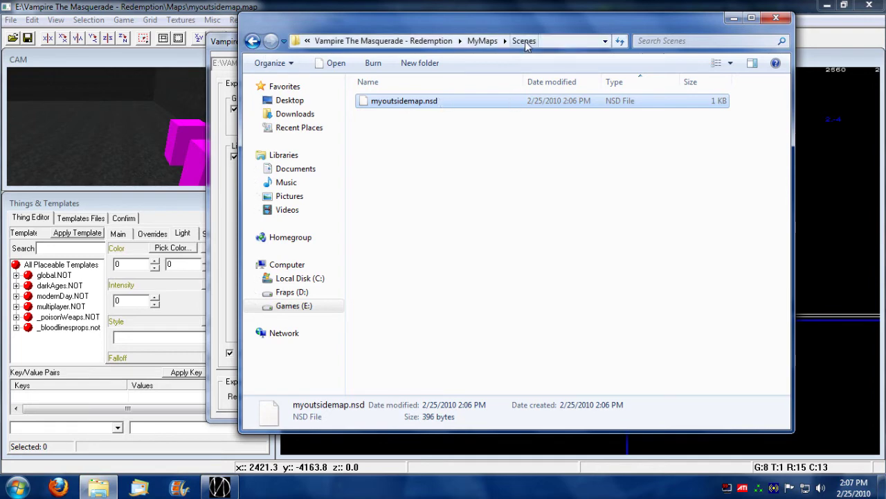
left_click(455, 163)
left_click(254, 41)
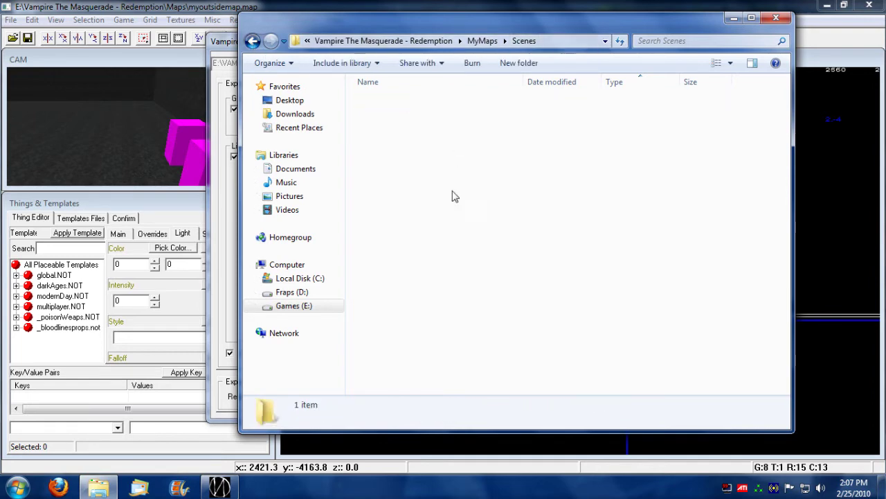
left_click(476, 277)
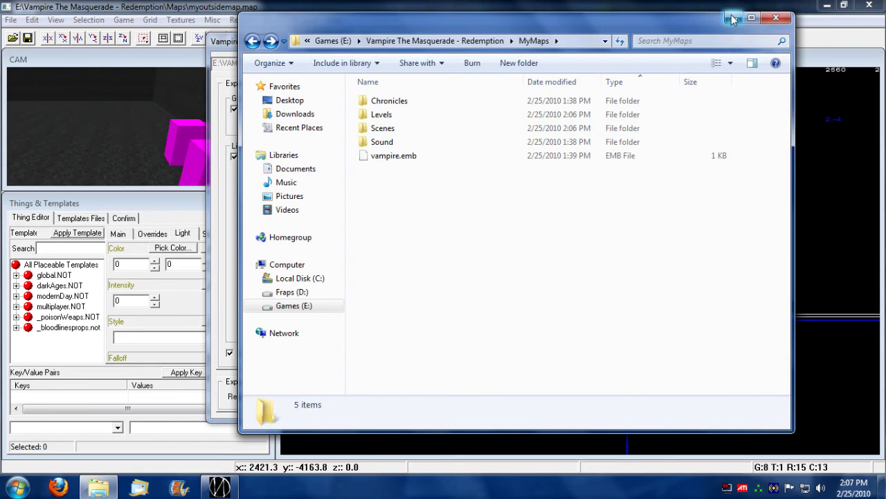
left_click(381, 114)
left_click(421, 248)
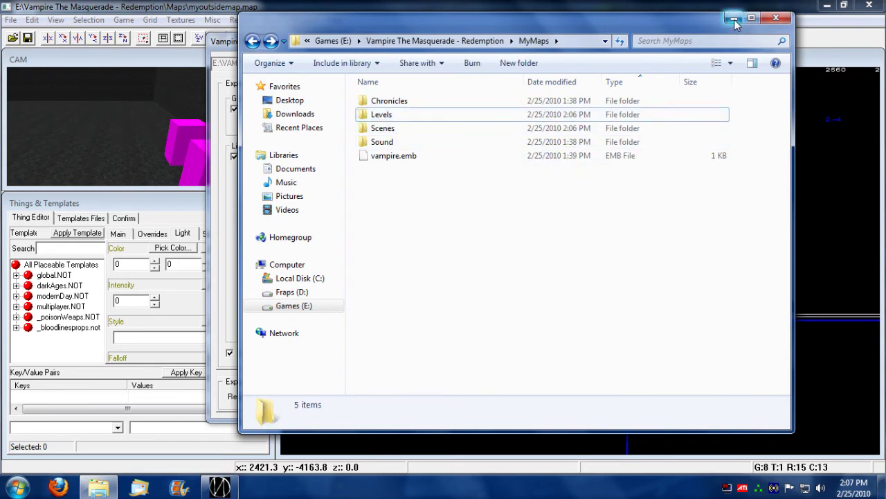
left_click(734, 19)
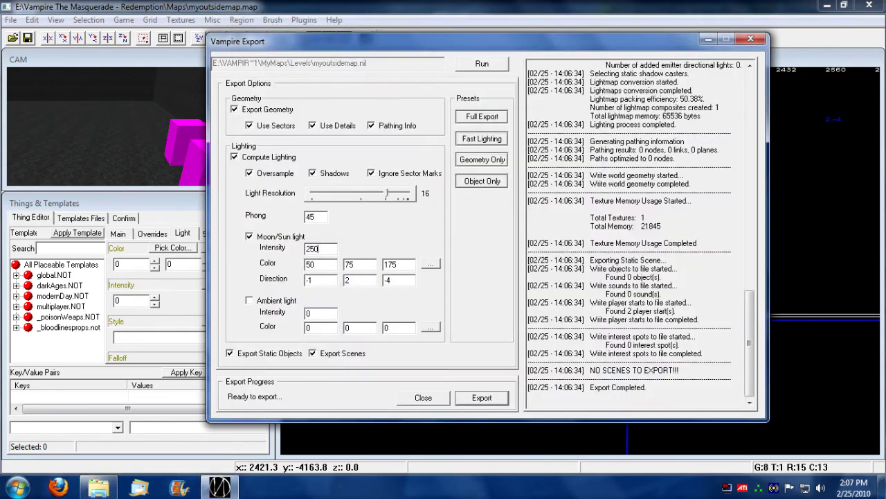
Minimize the Vampire Export window, review the NOD and NAD sky files in the Scene Editor, and close the editor
left_click(709, 39)
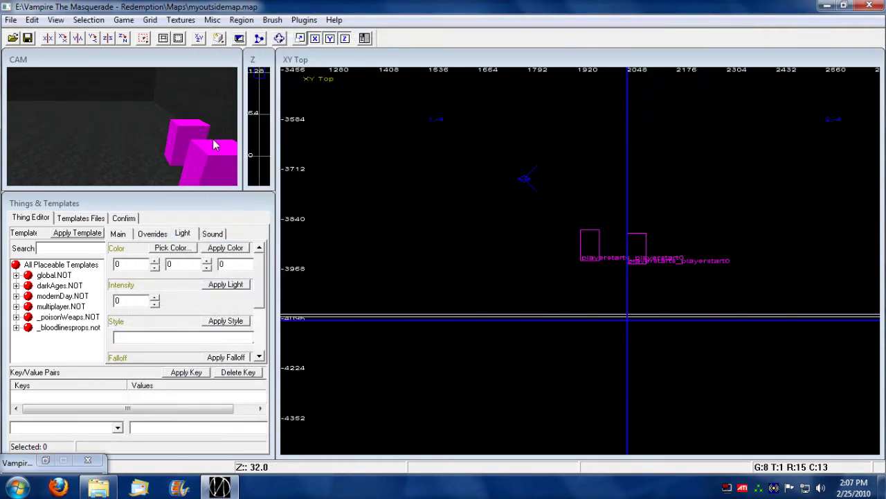
key("a")
key("Left")
key("Left")
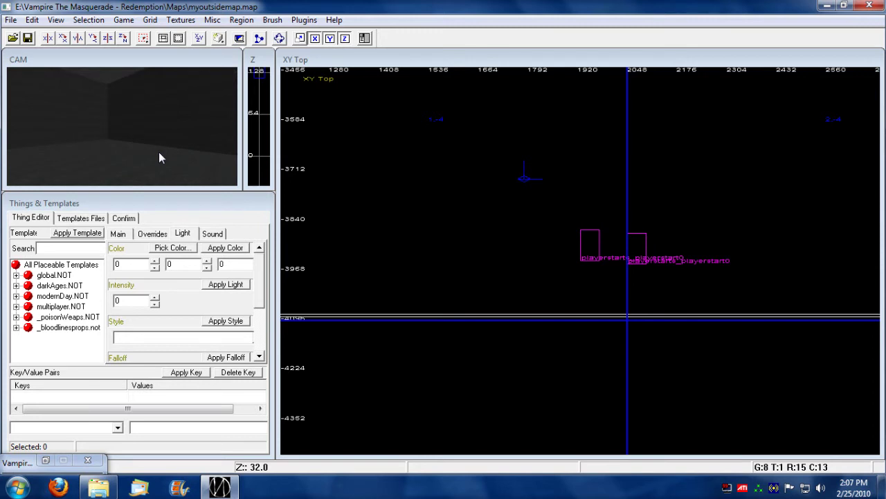
left_click(55, 20)
left_click(97, 329)
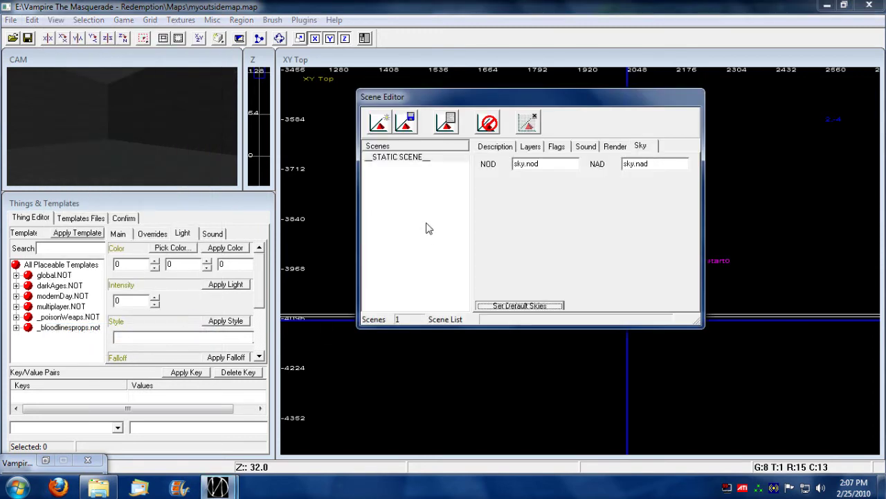
left_click(538, 163)
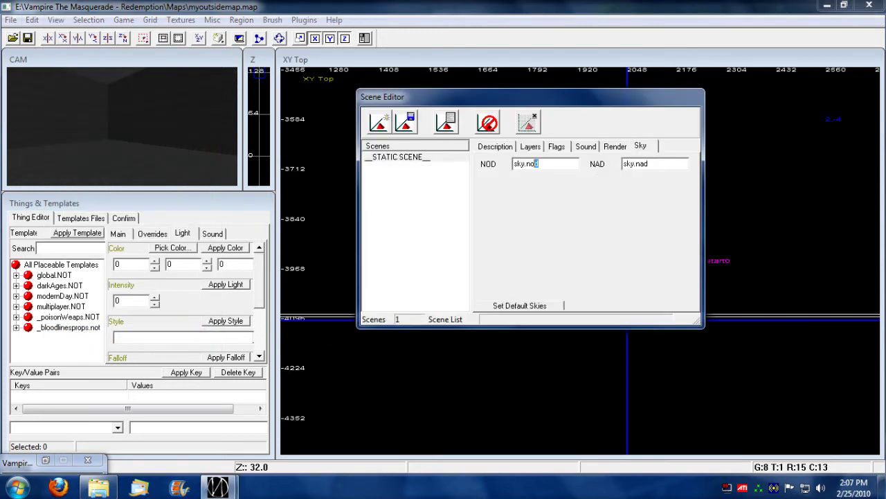
left_click_drag(534, 163, 506, 165)
left_click(546, 165)
left_click(534, 116)
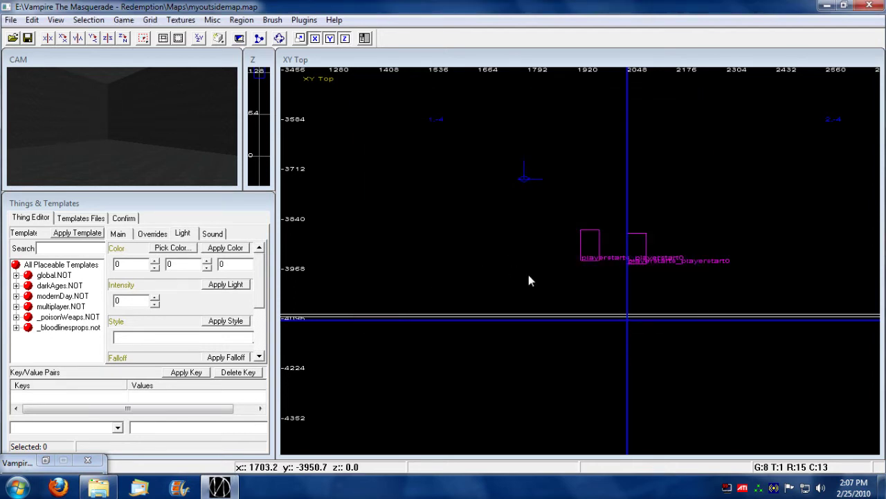
Look around the map in the camera view, examining the two player starts and the surrounding floor and walls
key("Right")
key("Right")
key("Right")
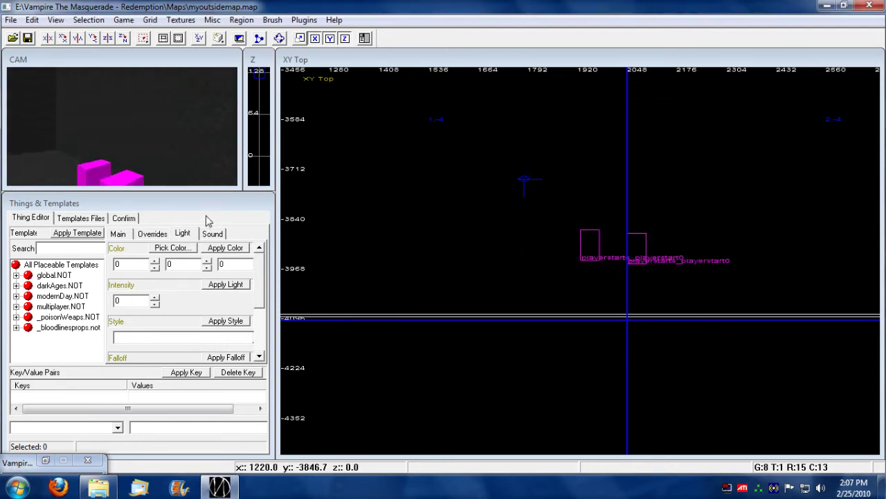
key("z")
key("z")
key("Up")
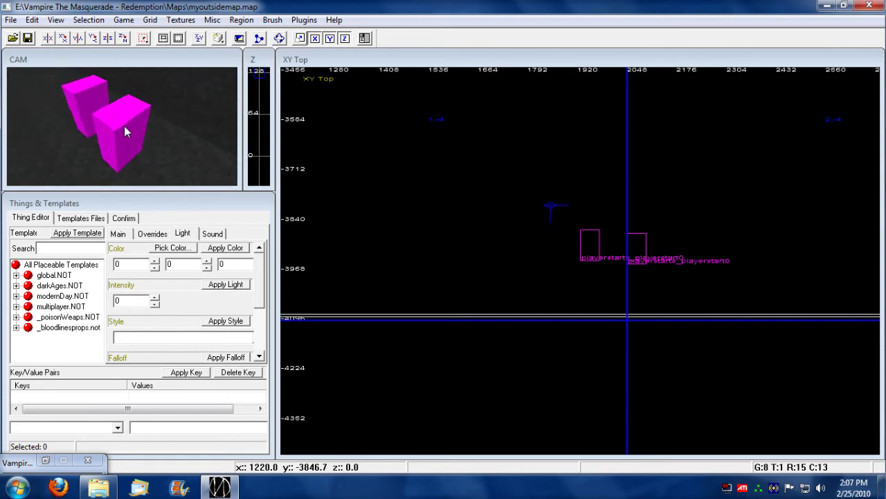
key("Left")
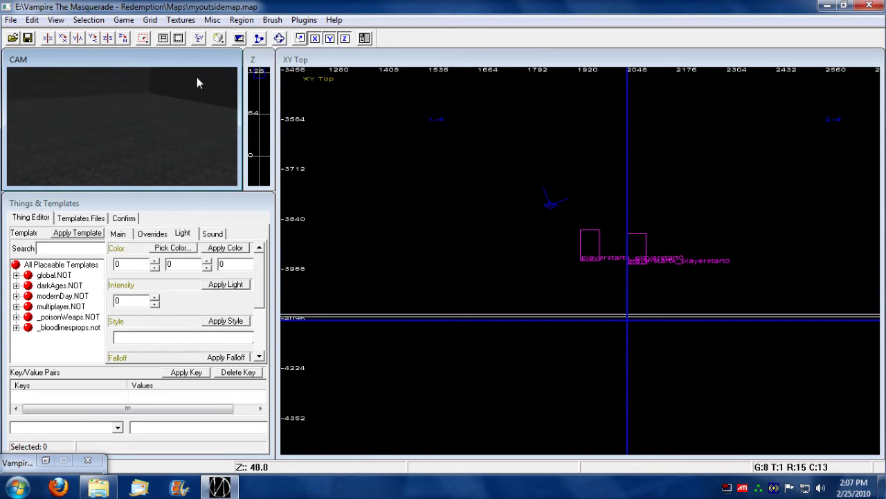
left_click(16, 286)
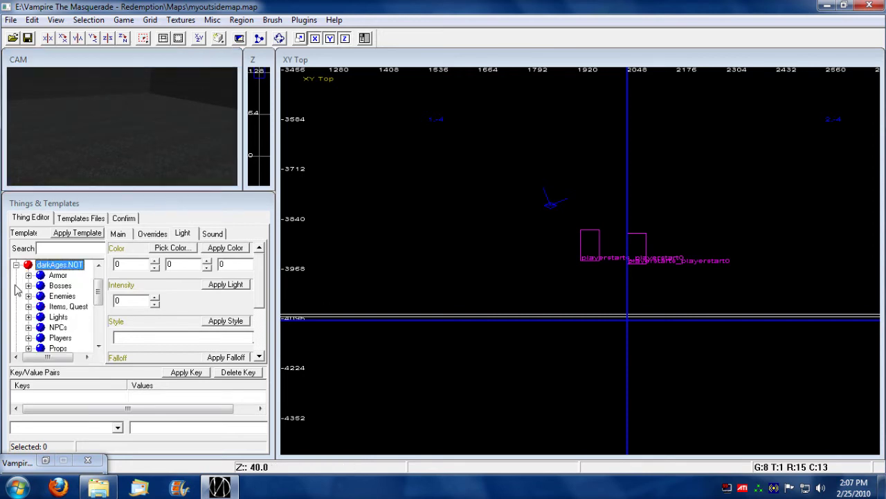
left_click(60, 286)
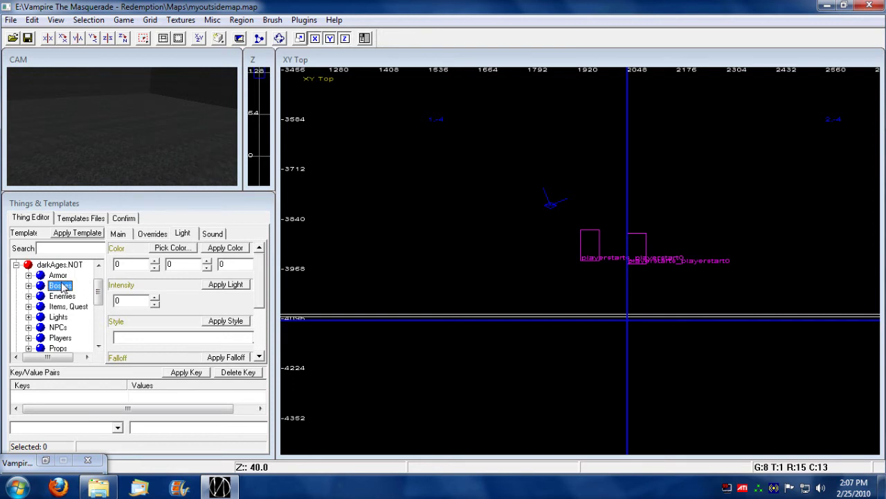
left_click(15, 264)
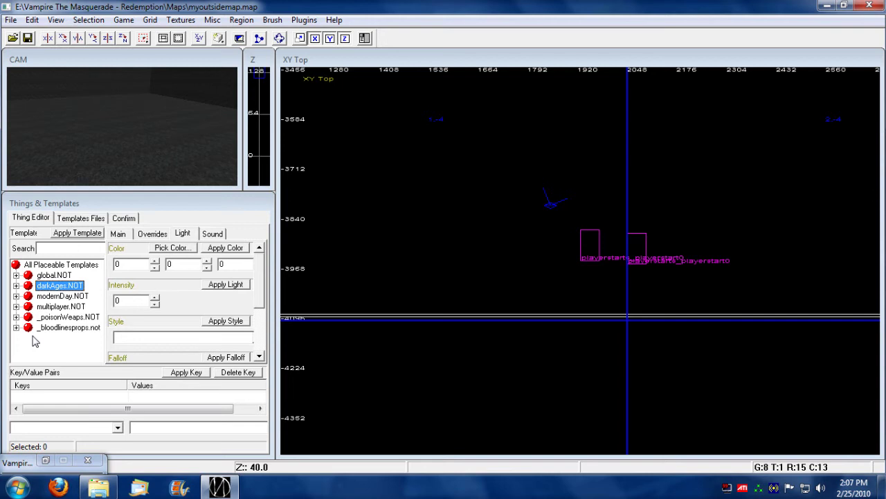
Place a pinetree in the map from the TREES group under Props, Large in the global.NOT templates
left_click(50, 276)
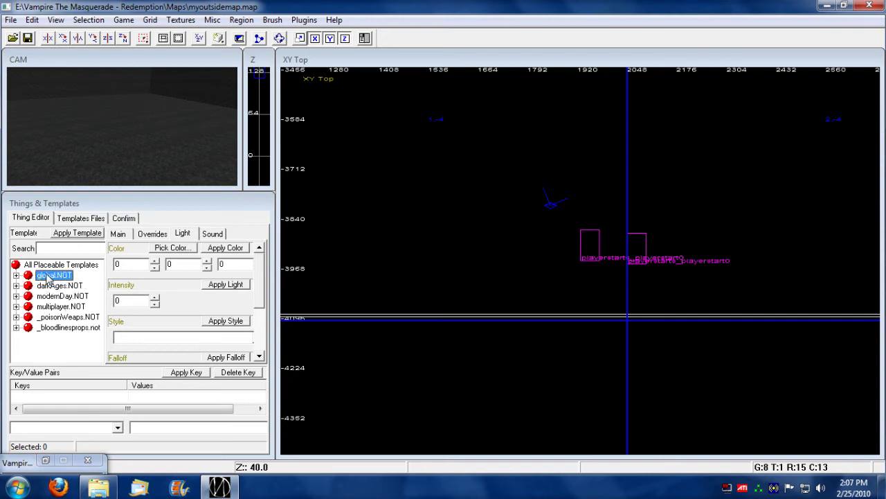
double_click(50, 275)
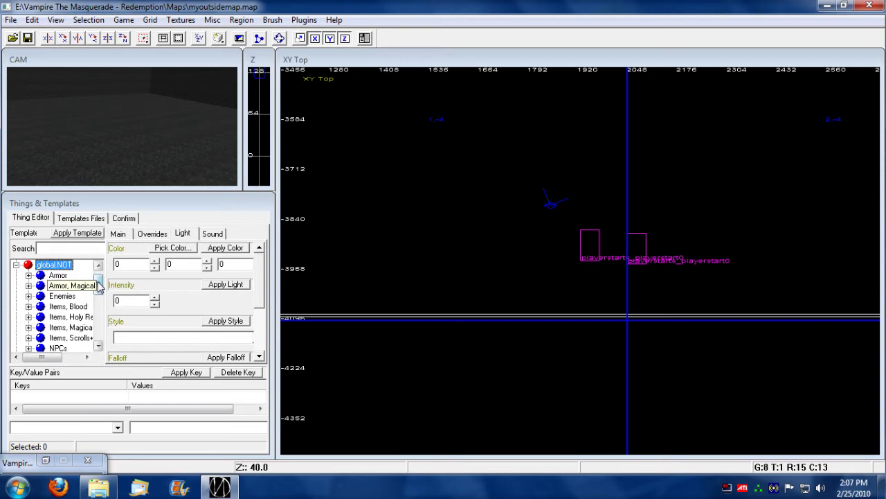
mouse_move(99, 287)
left_mouse_down()
mouse_move(99, 316)
mouse_move(98, 299)
left_mouse_up()
left_click(29, 327)
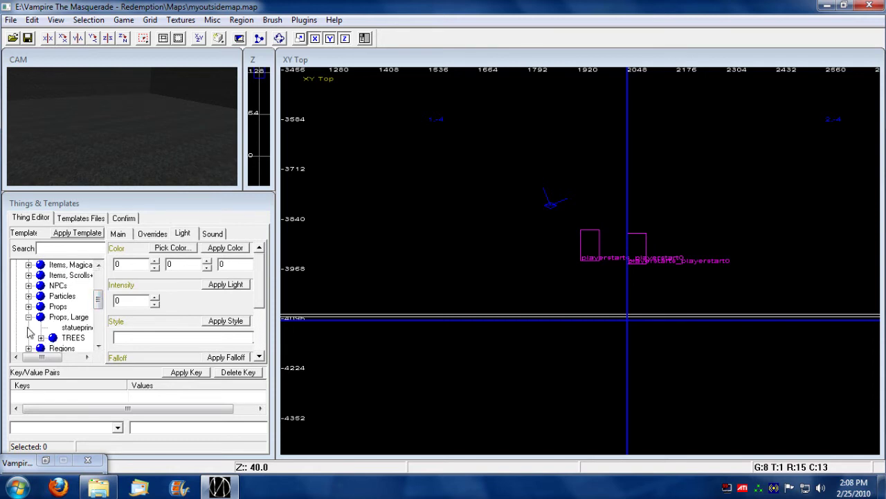
left_click(41, 337)
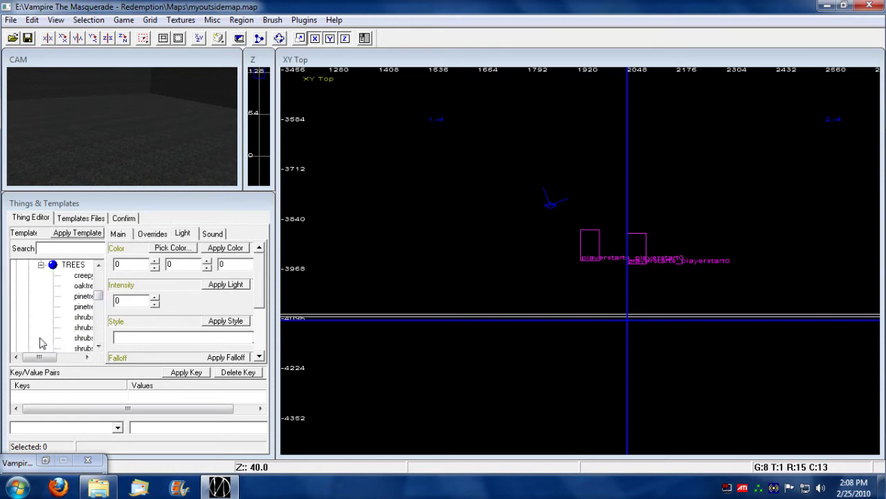
left_click_drag(40, 360, 66, 363)
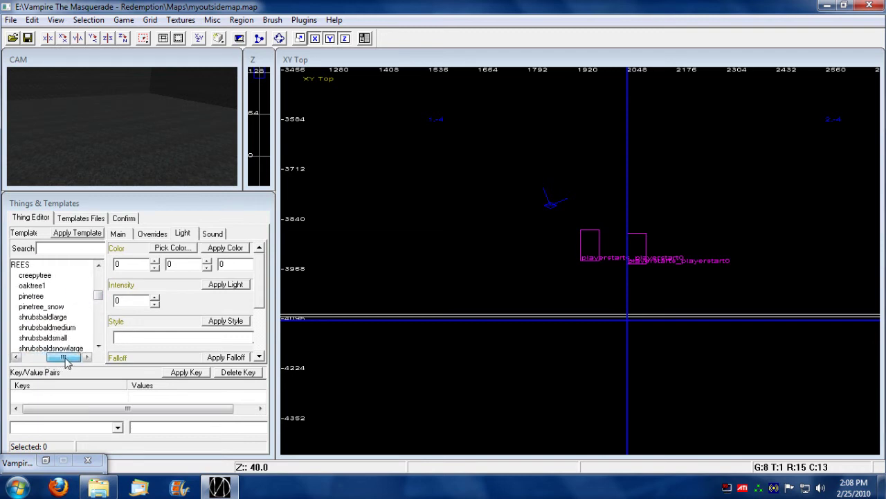
left_click_drag(98, 295, 100, 305)
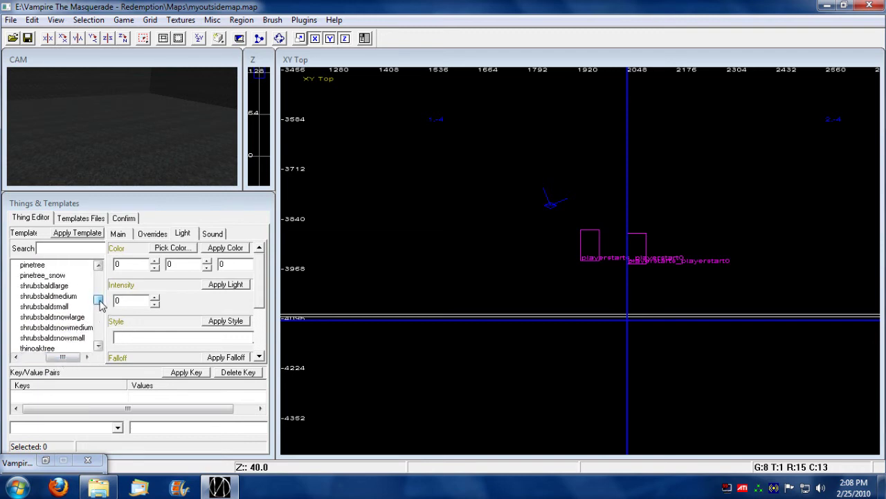
left_click(32, 266)
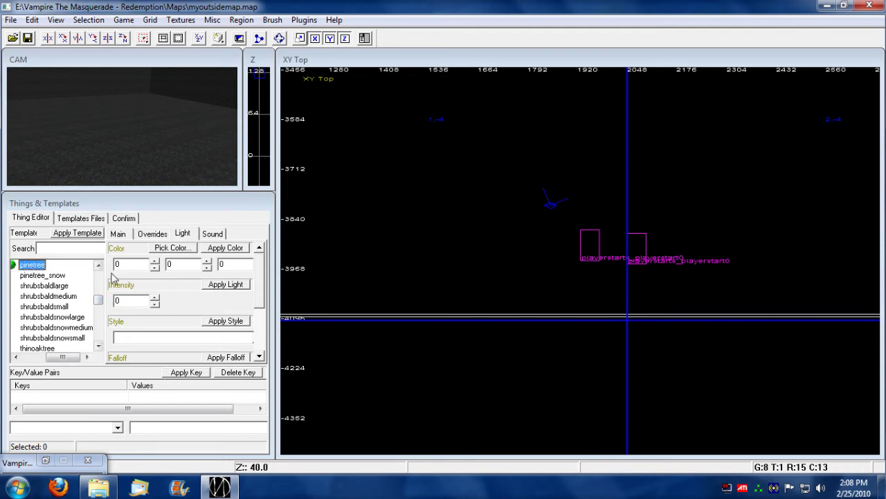
left_click(509, 232)
left_click(40, 265)
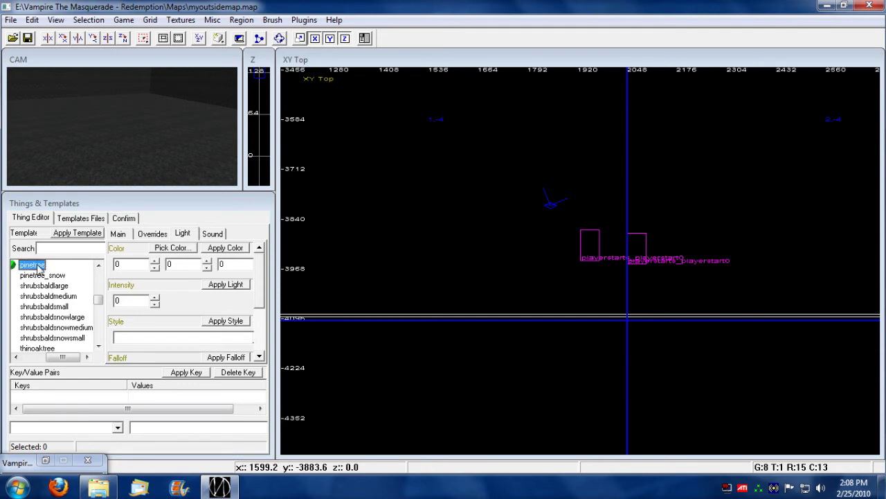
double_click(33, 265)
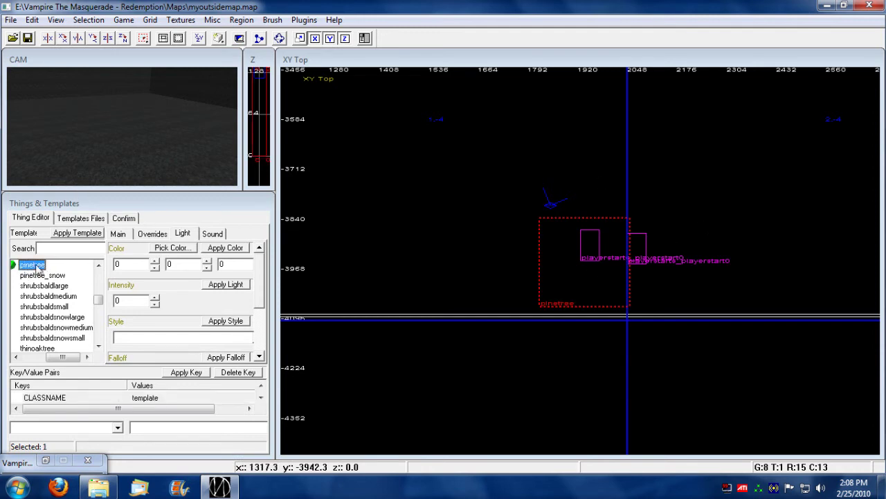
Move the pinetree clear of the player starts in the top view, to an origin of about X 1919, Y -3450
right_click_drag(135, 133, 144, 134)
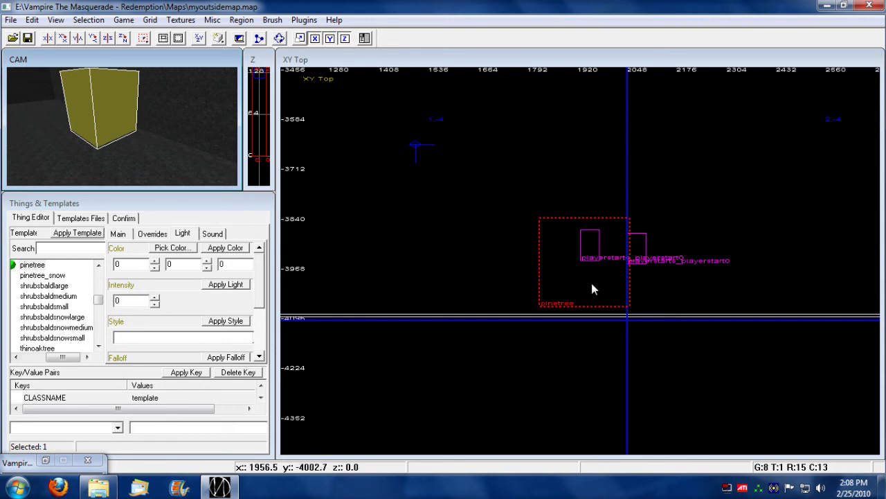
left_click_drag(586, 280, 629, 131)
key("Left")
key("Left")
key("Left")
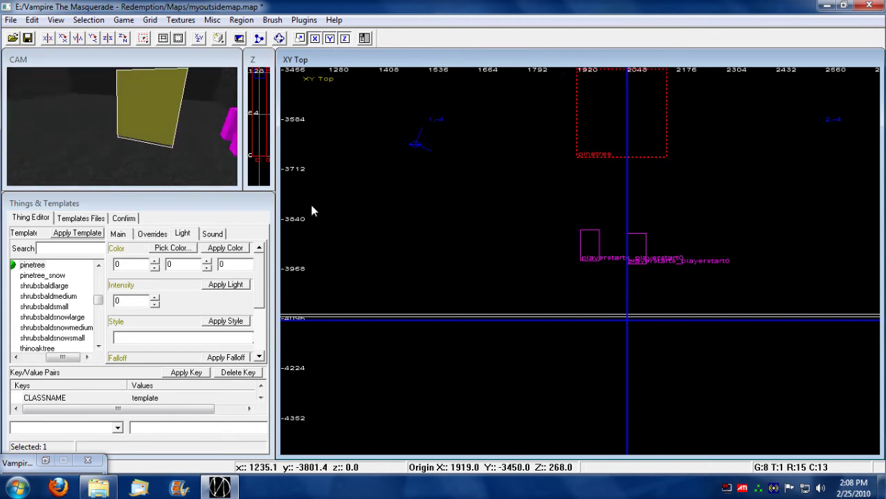
Switch to the XZ Front view and move the pinetree to an origin of about X 2191, Z 276
key("a")
key("Up")
key("Up")
key("Up")
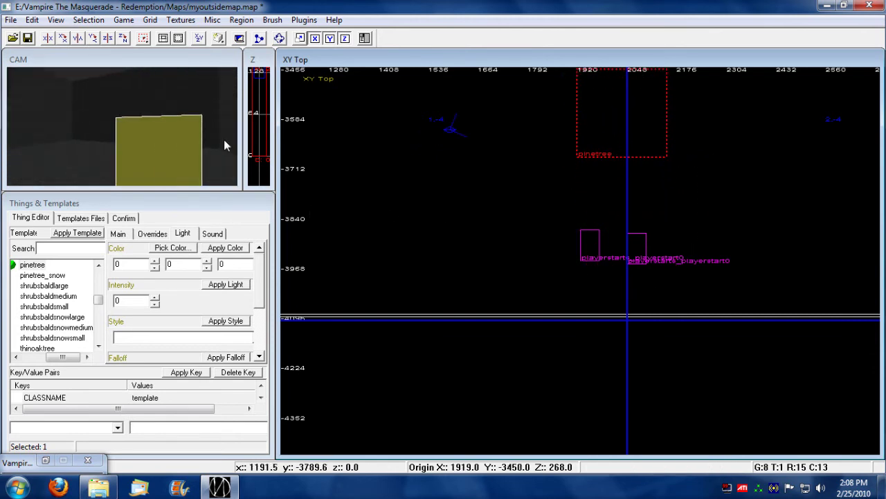
left_click(199, 38)
left_click_drag(627, 229, 748, 228)
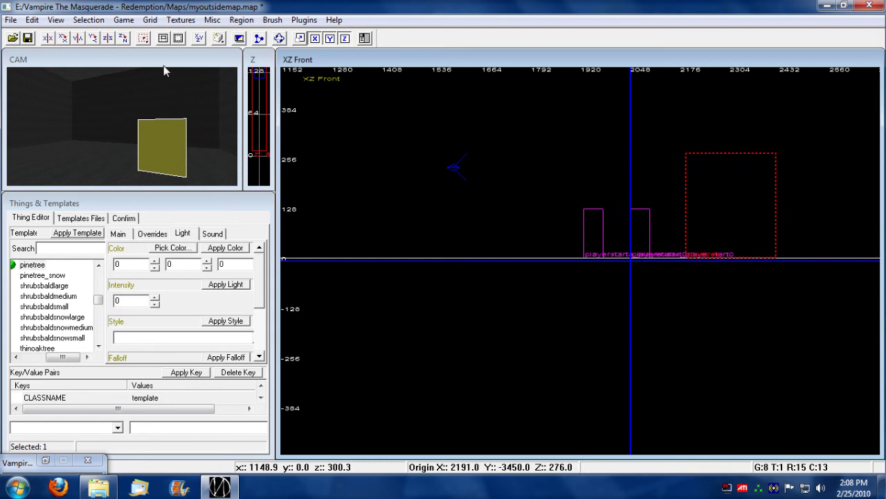
Switch to the XY Top view, move the pinetree to an origin of about X 2223, Y -3210, and deselect it
left_click(200, 38)
left_click(202, 40)
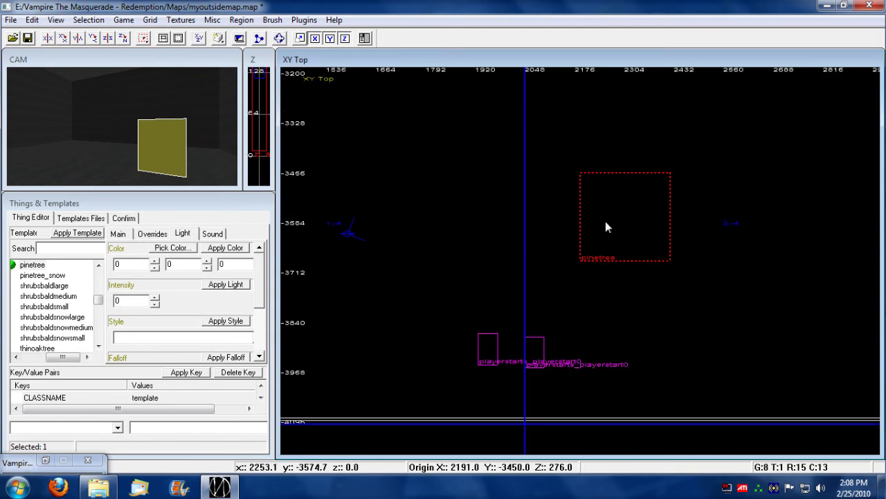
left_click_drag(652, 231, 664, 138)
key("Right")
key("Right")
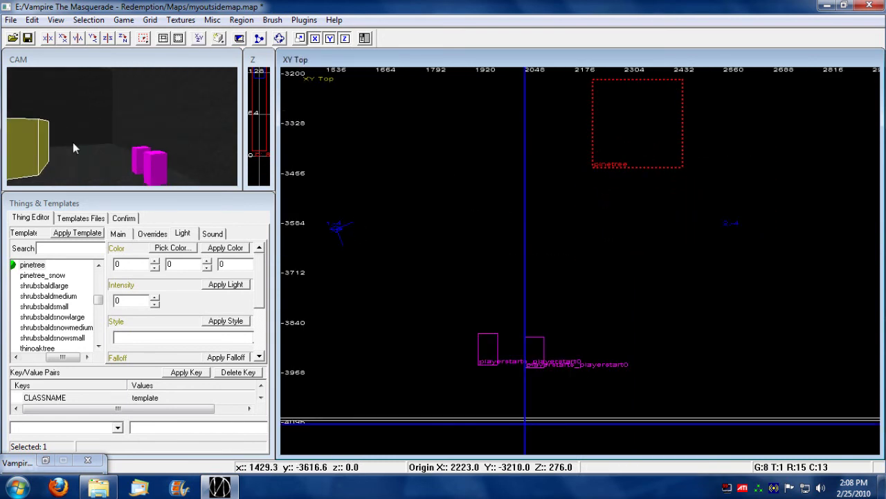
key("Left")
key("Left")
key("Left")
key("Escape")
Select the floor brush in the camera view and load all textures of the prague set
right_click_drag(101, 146, 141, 160)
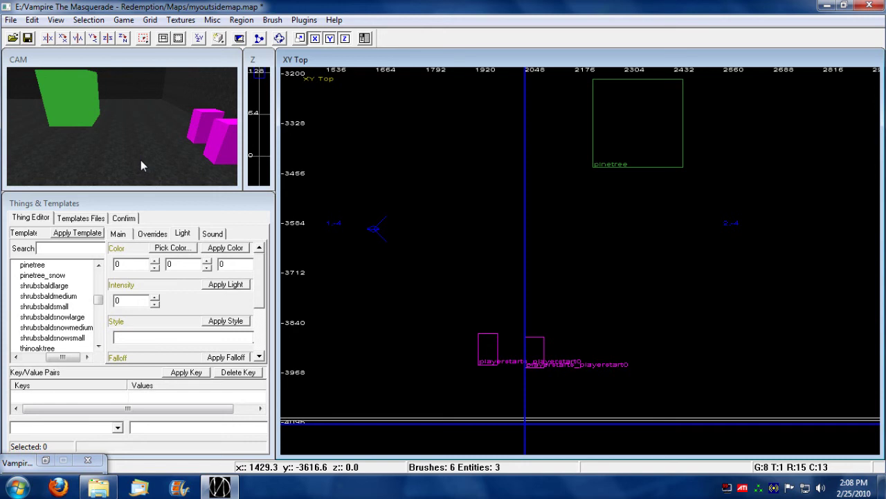
left_click(129, 152, "shift")
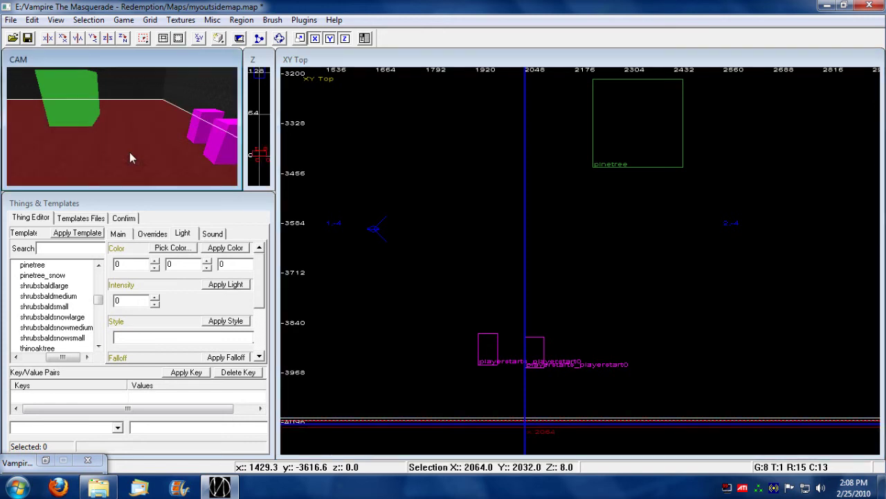
right_click_drag(130, 151, 171, 160)
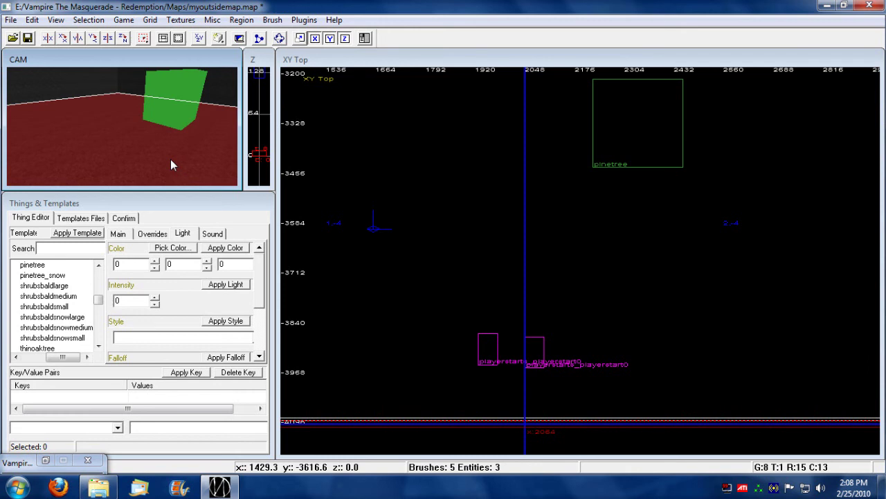
left_click(180, 19)
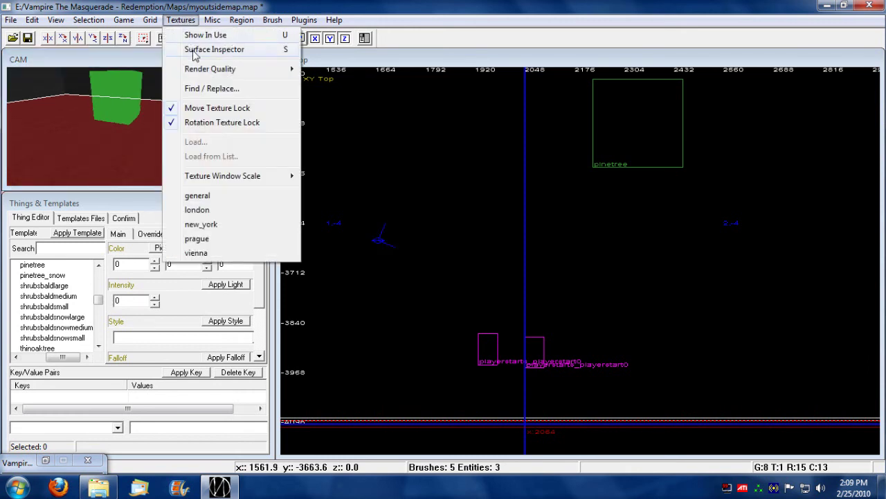
left_click(200, 240)
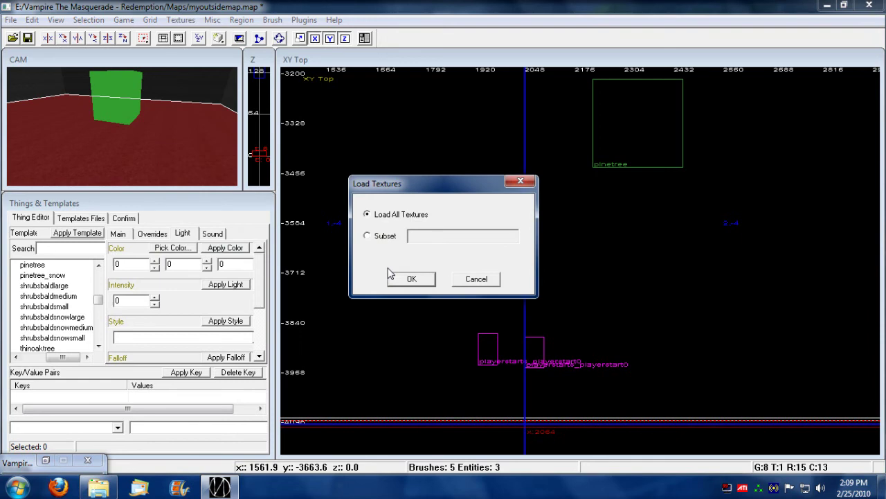
left_click(409, 278)
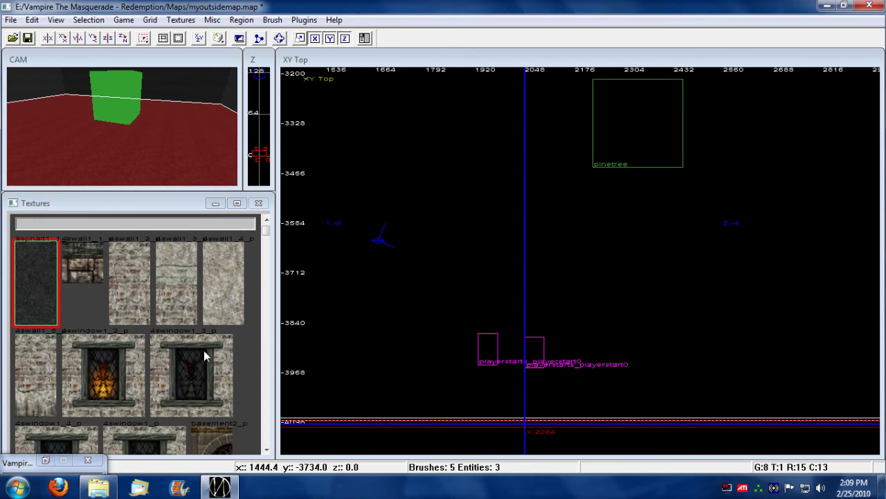
Find the grass1_1_p texture in an enlarged texture browser, apply it to the selected floor, and shrink the browser again
left_click_drag(267, 229, 267, 237)
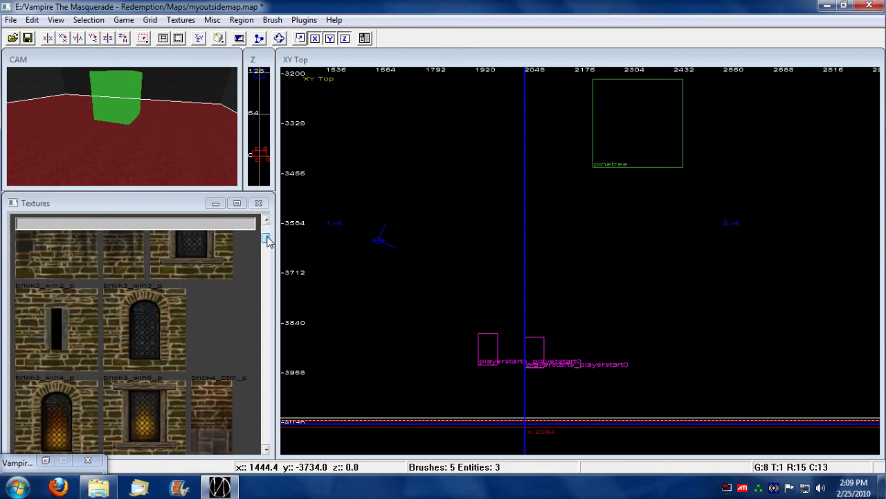
left_click_drag(273, 198, 418, 106)
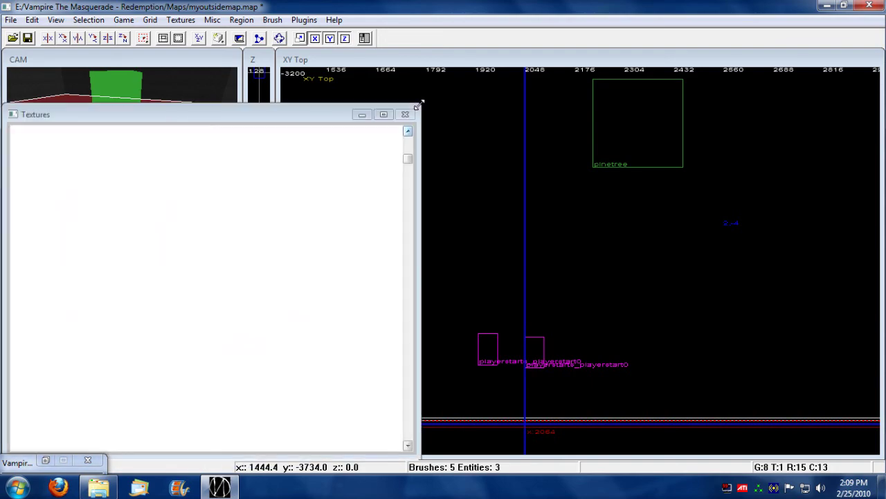
left_click_drag(409, 159, 412, 201)
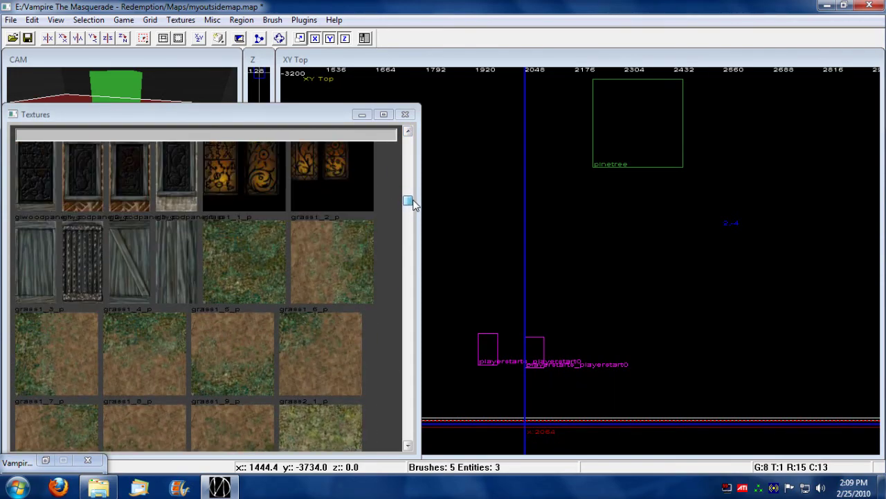
left_click(231, 262)
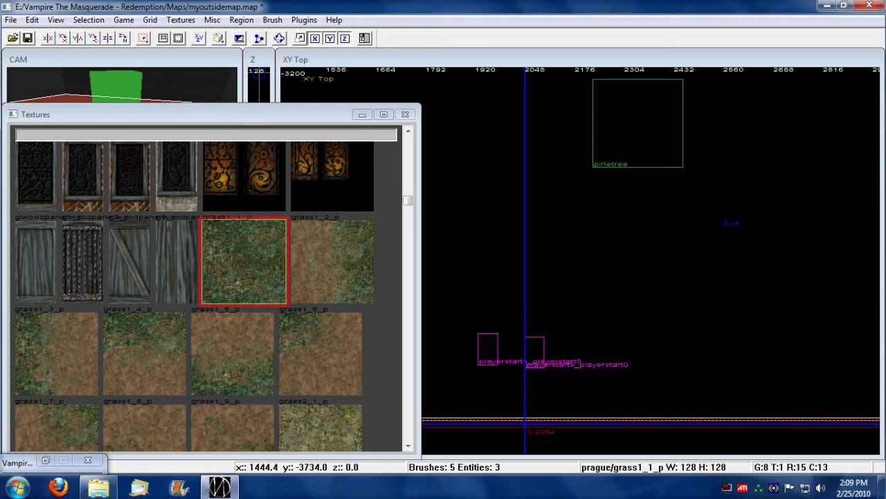
left_click(420, 109)
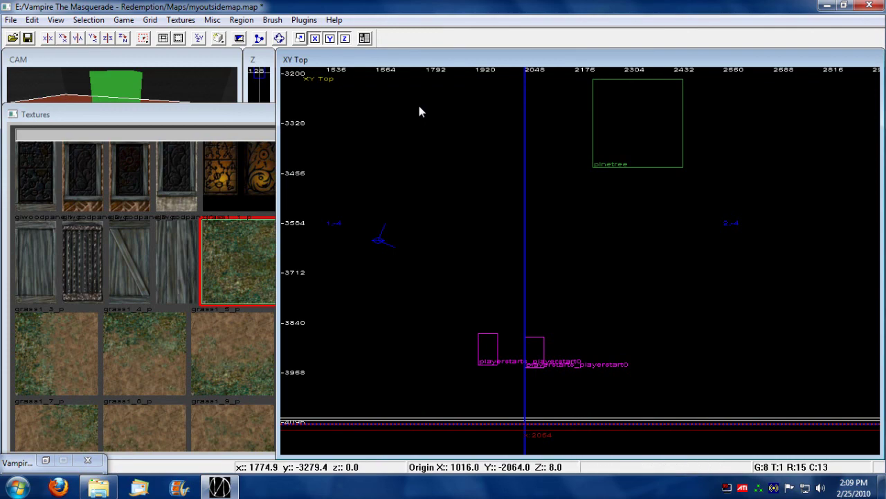
left_click(254, 114)
left_click_drag(421, 105, 340, 203)
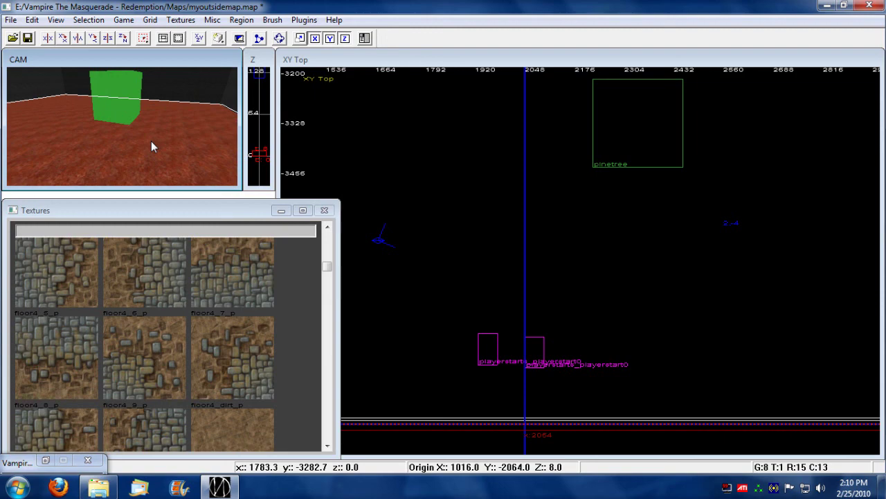
Turn on the Walk surface flag for the grass floor in the Surface inspector and apply it
key("s")
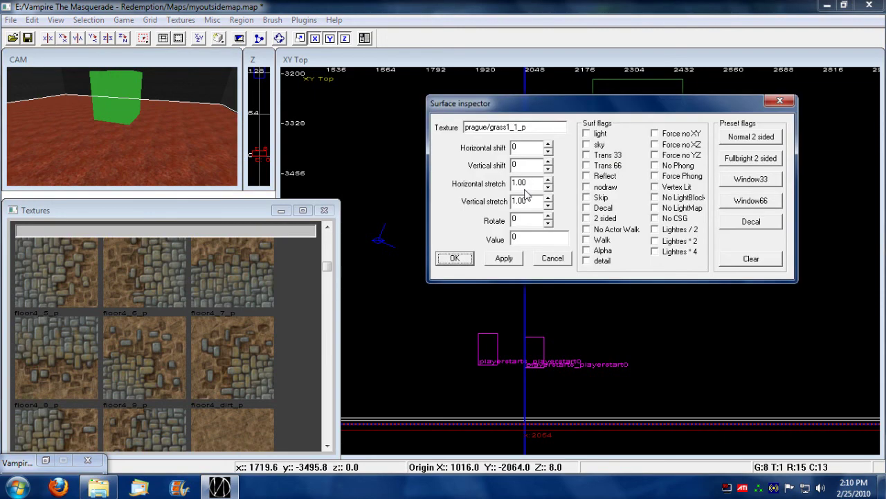
left_click(505, 258)
left_click(528, 127)
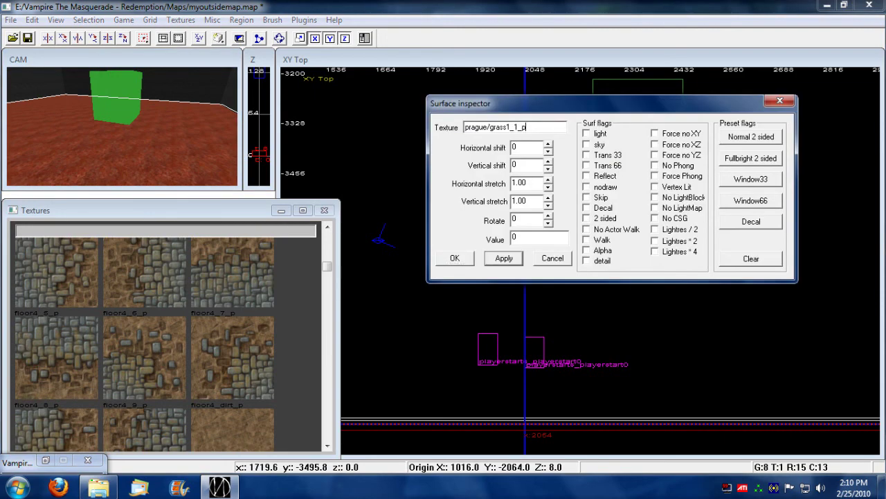
left_click(587, 241)
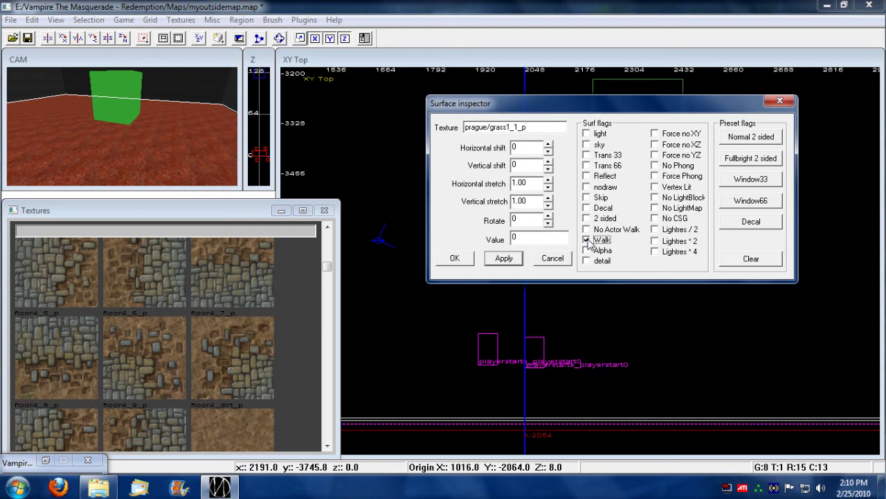
left_click(505, 261)
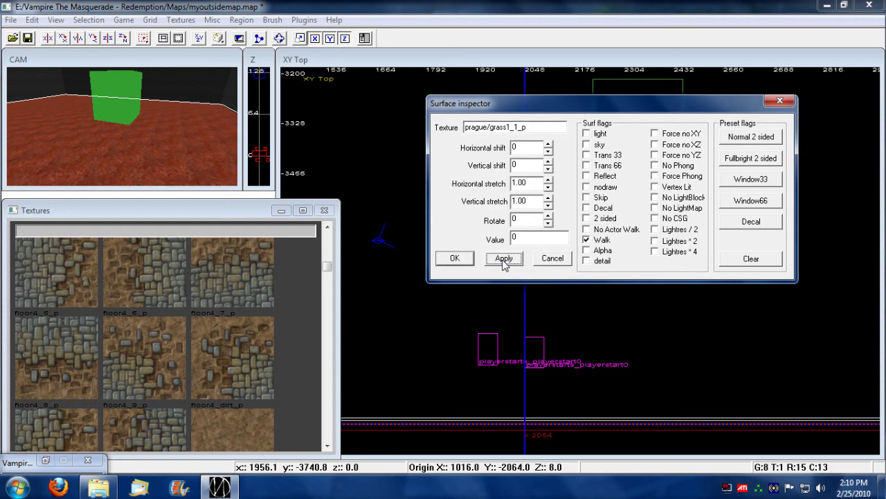
left_click(454, 258)
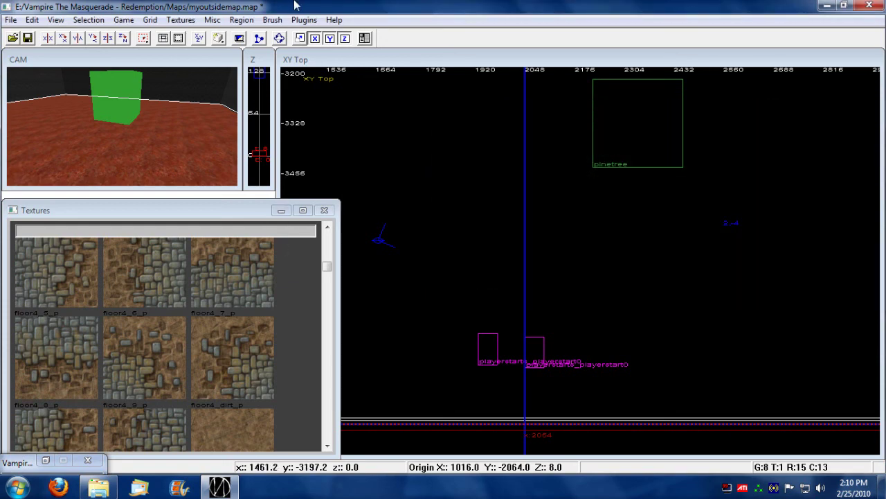
Restore the docked texture browser layout and turn the camera view across the grass floor toward the player starts
left_click(364, 38)
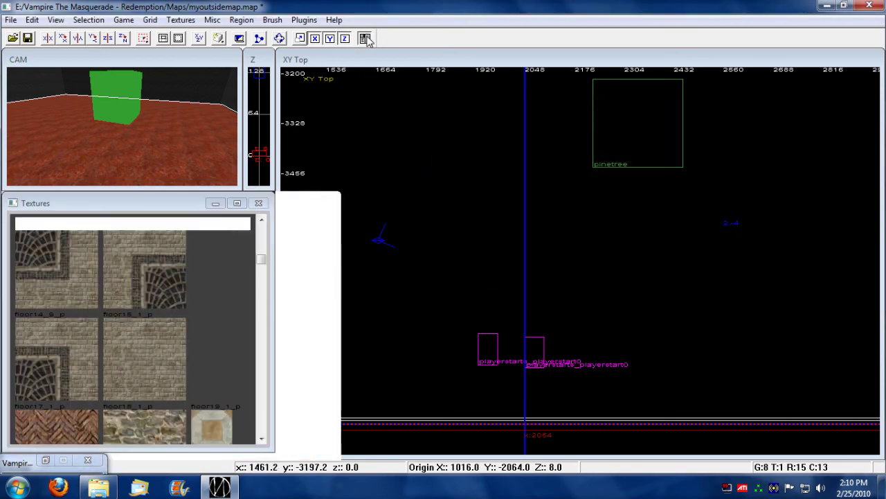
left_click(110, 148)
key("a")
key("z")
key("Right")
key("Right")
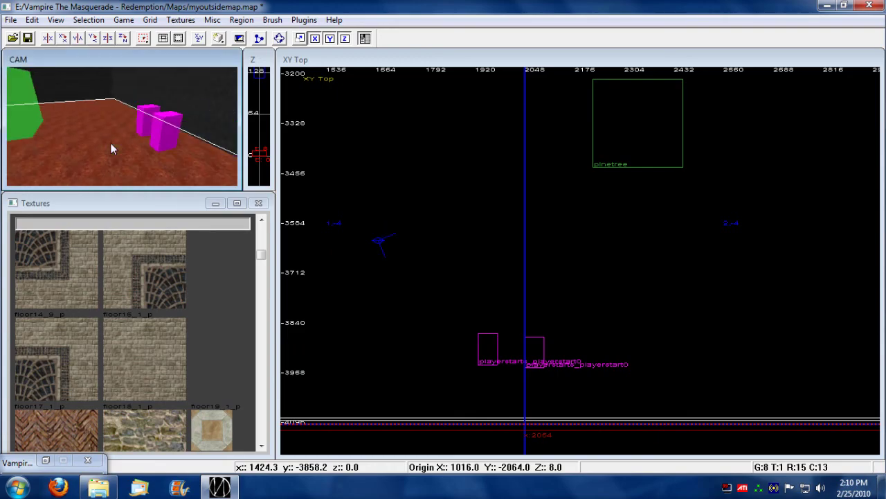